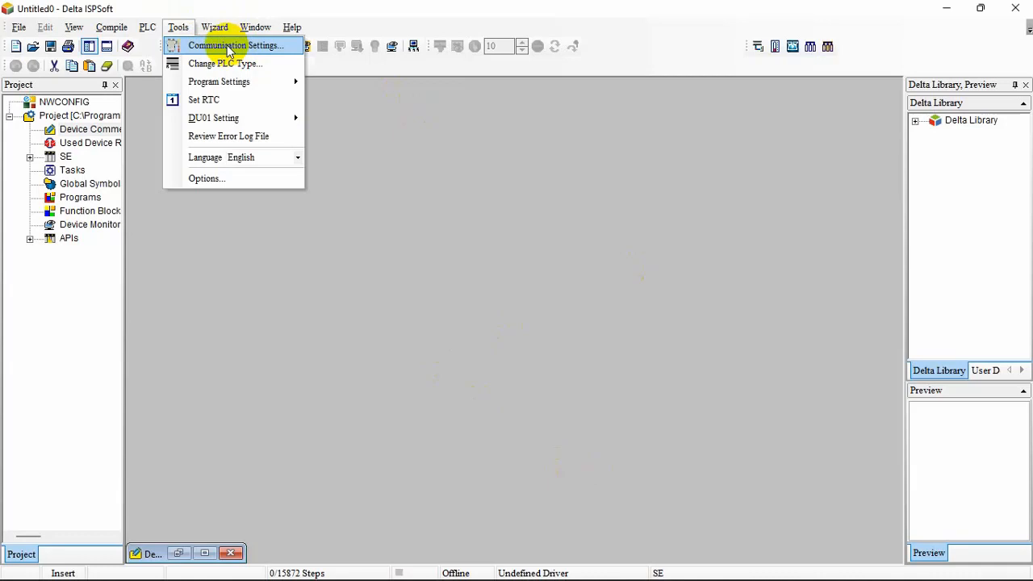
Try to open the communication settings, declining the COMMGR website download, and try to download the program to the PLC
click(230, 47)
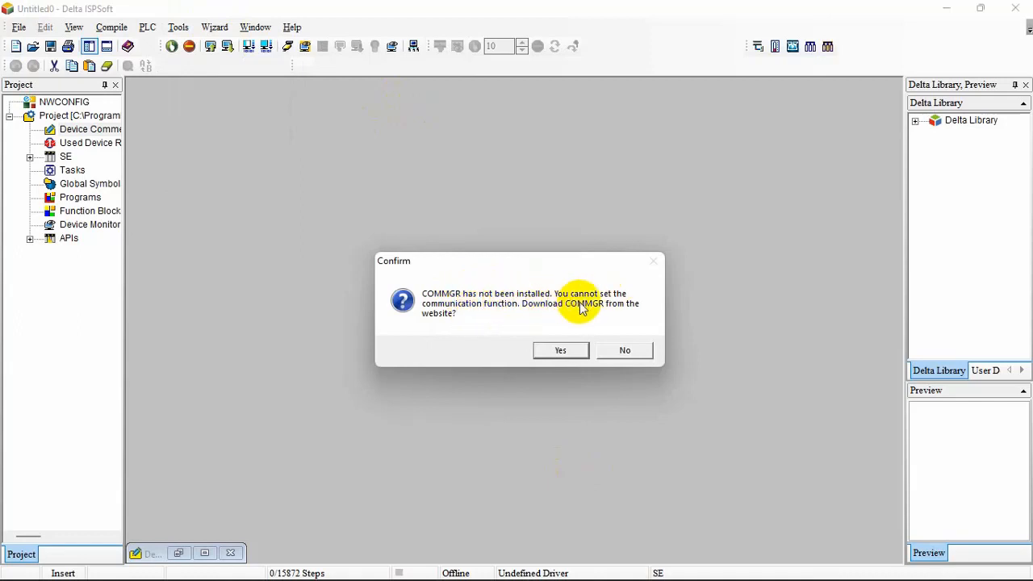
click(635, 352)
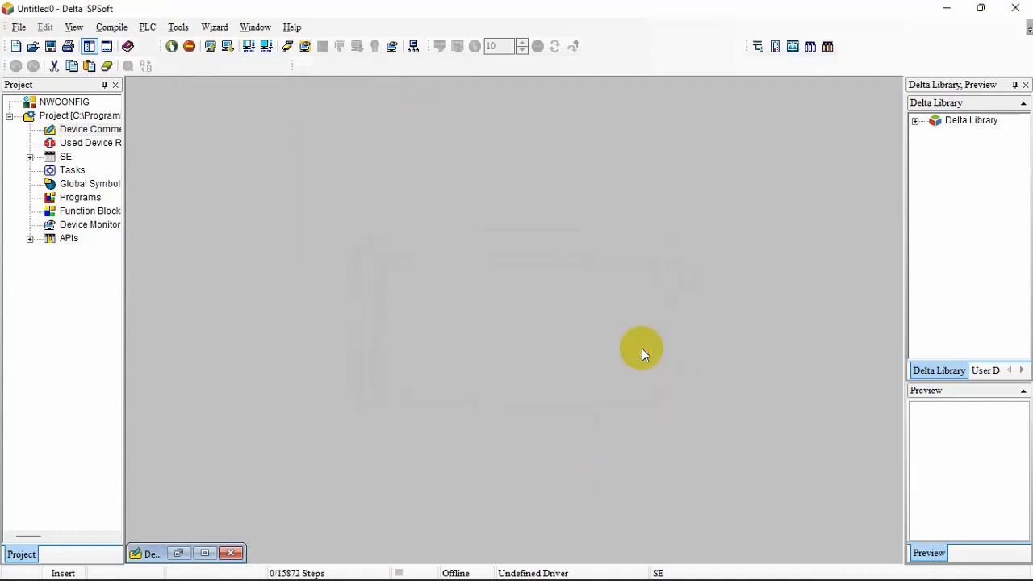
click(150, 29)
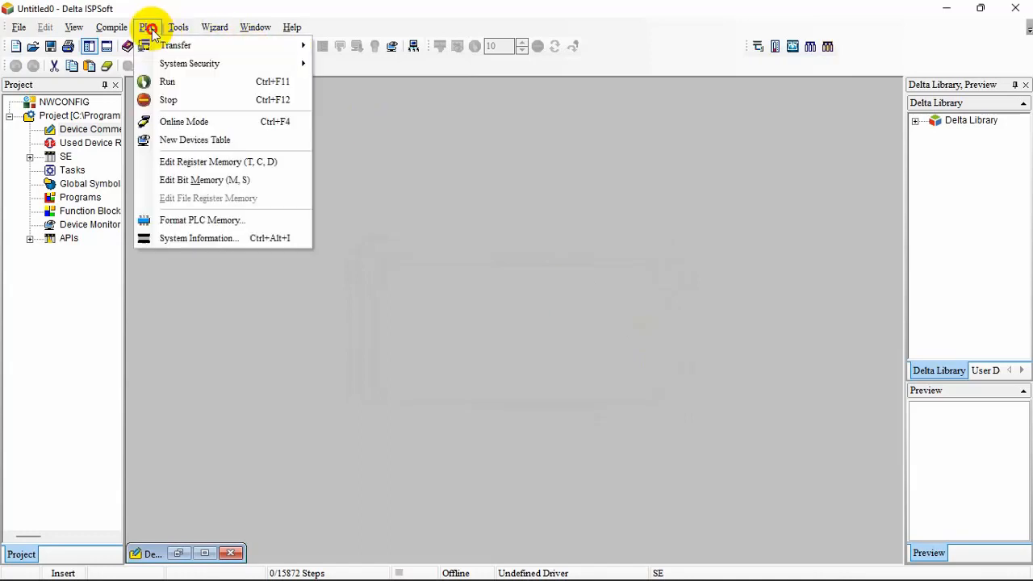
mouse_move(182, 45)
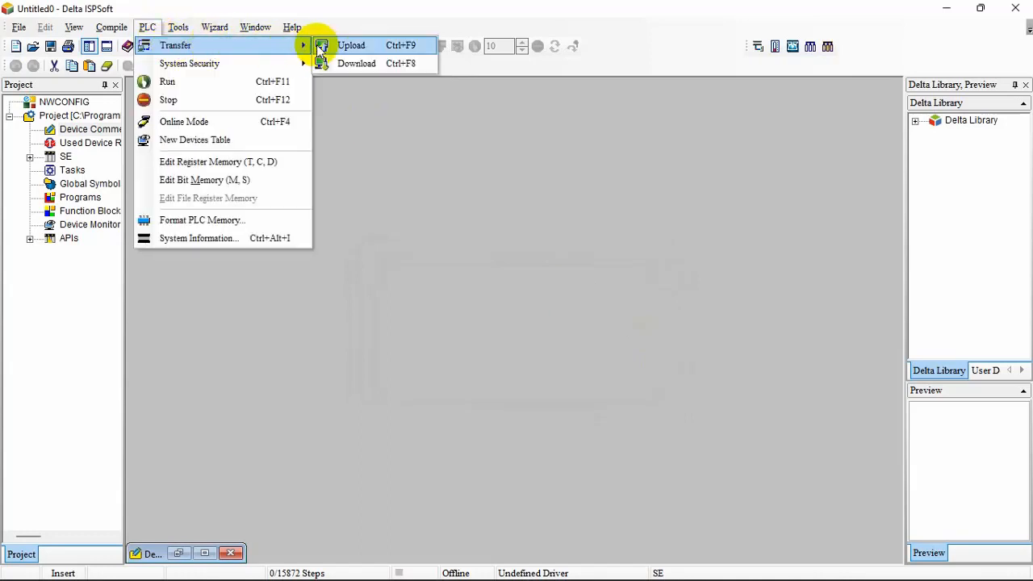
click(359, 63)
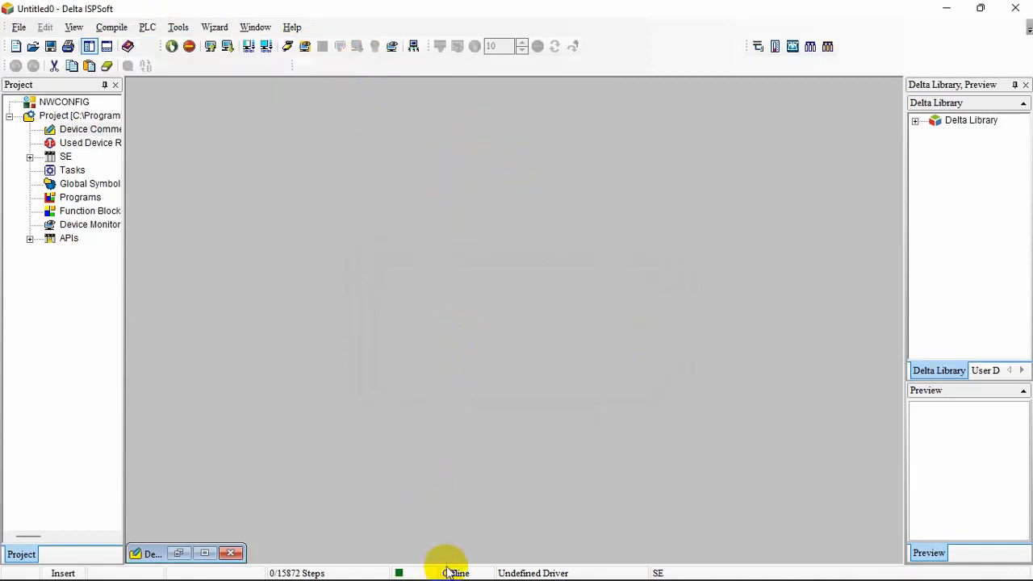
Check the availability of the communication settings command and close ISPSoft
click(178, 29)
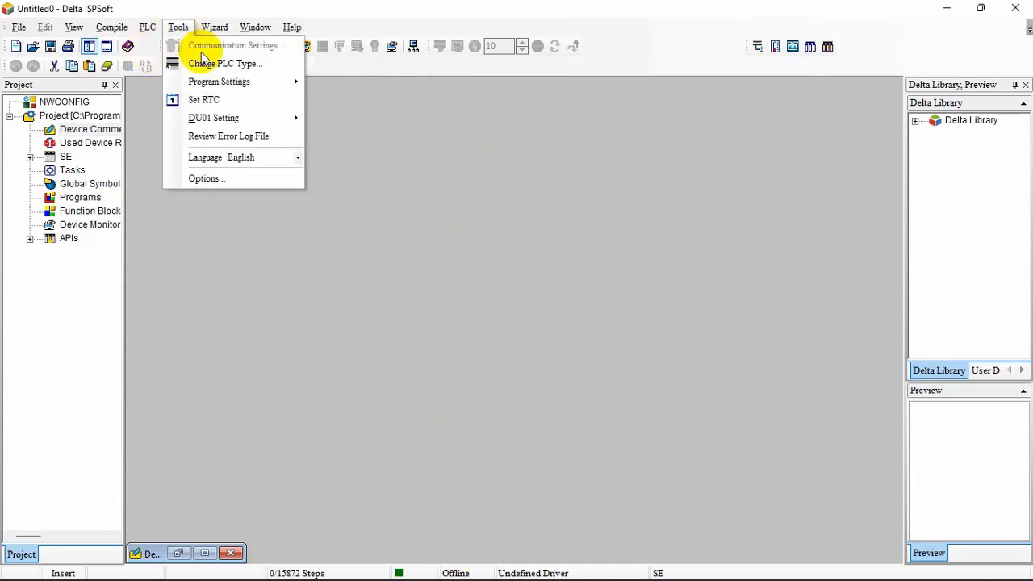
click(410, 157)
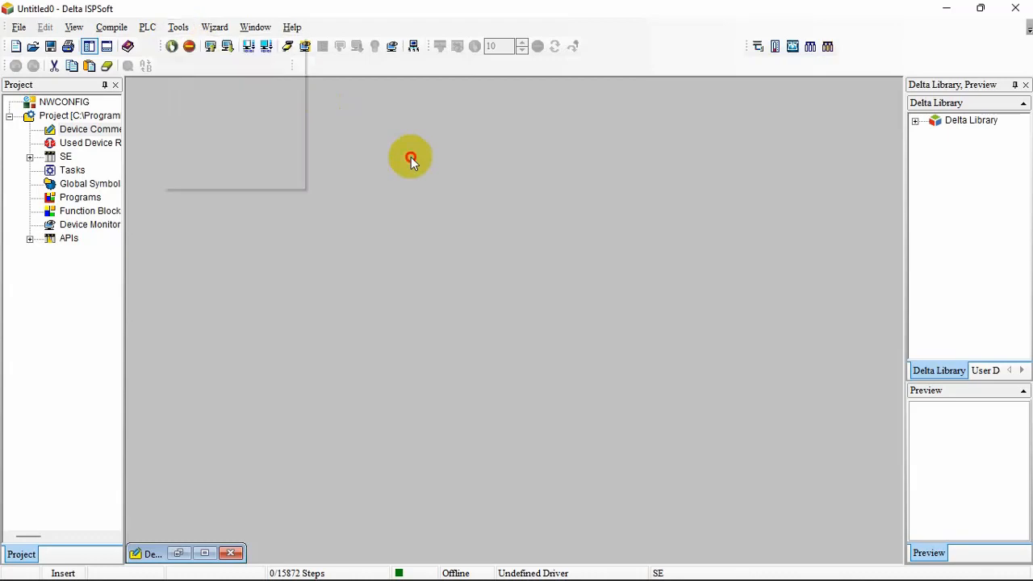
click(1016, 6)
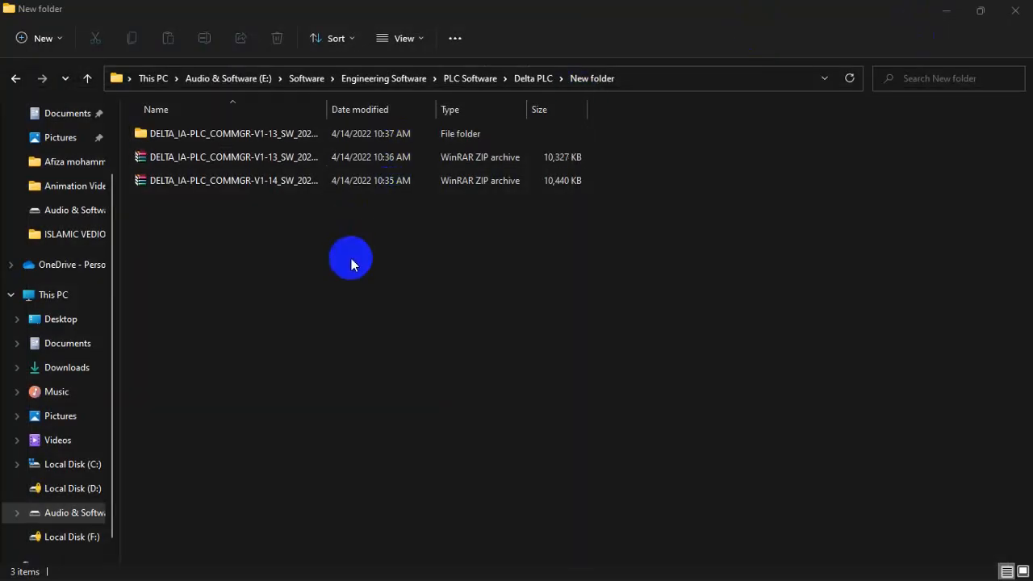
Run the COMMGR V1-13 installer from its extracted folder, allow it to make changes, and install COMMGR 1.13 in the default location
double_click(217, 133)
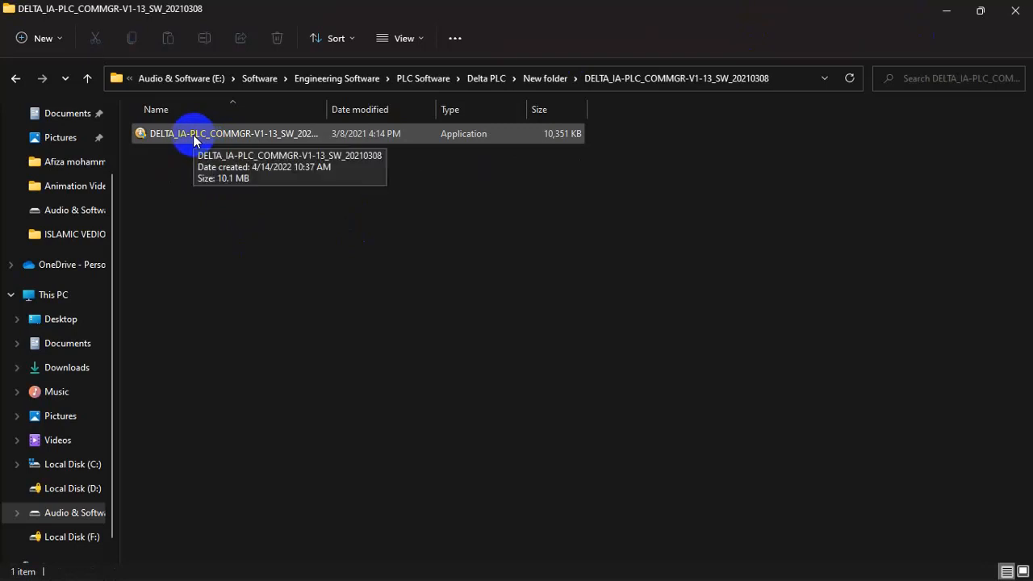
double_click(193, 135)
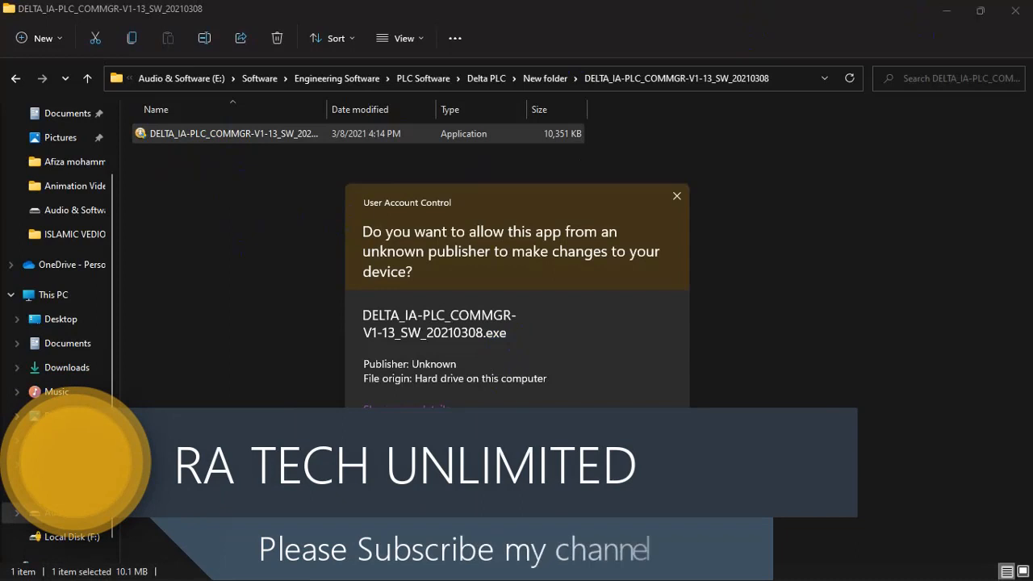
click(461, 452)
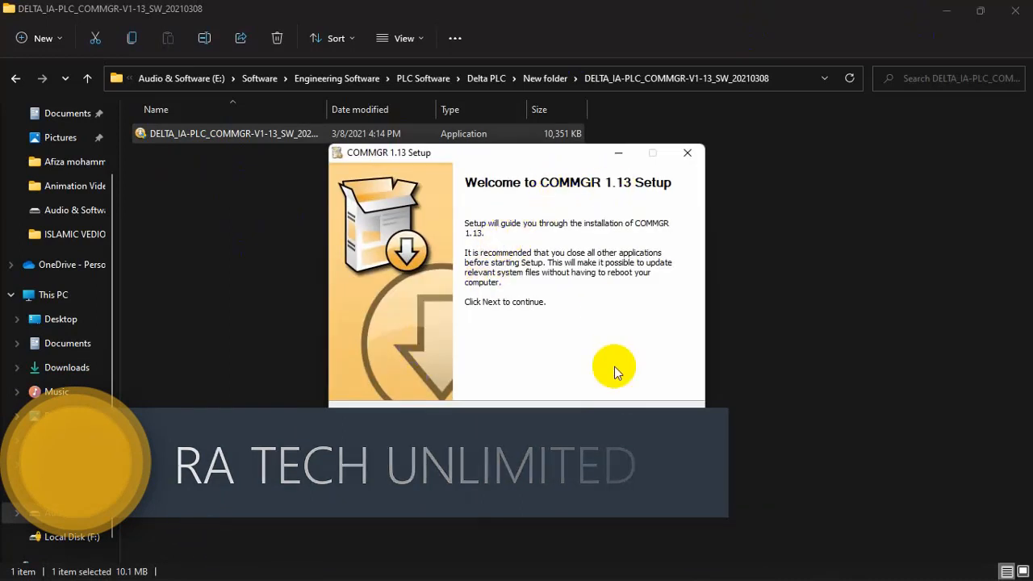
click(601, 420)
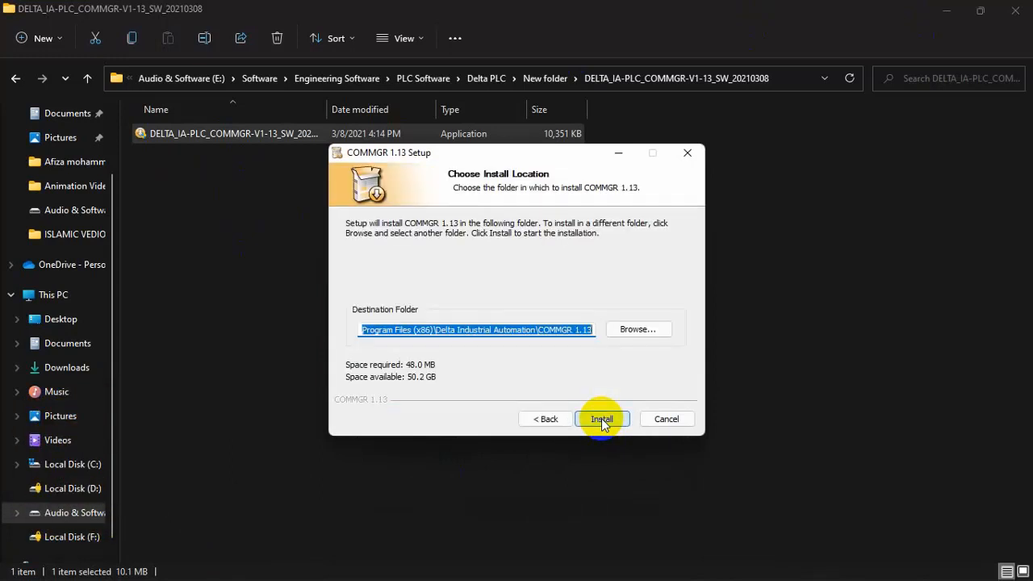
click(601, 420)
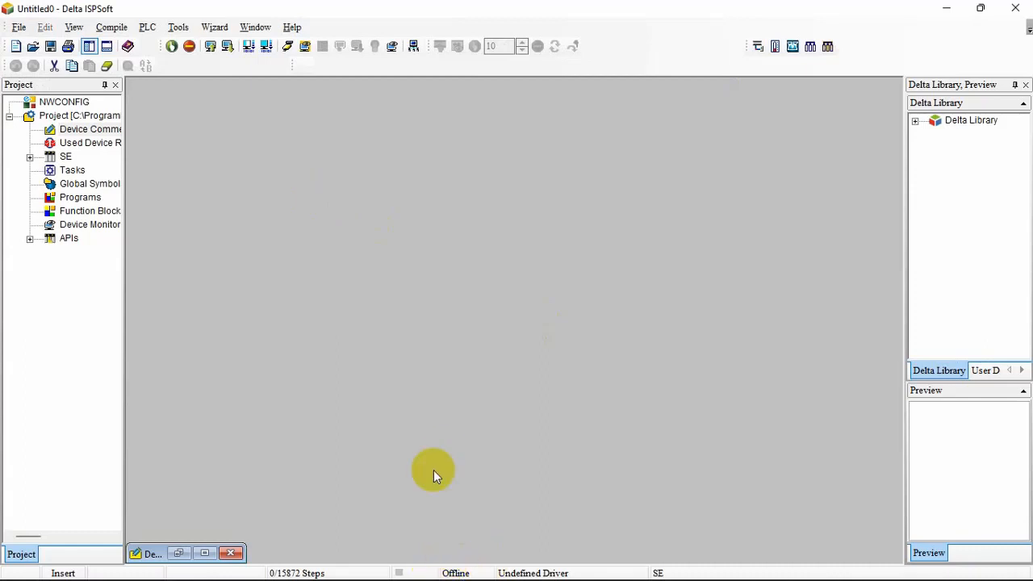
In ISPSoft, try twice to open the communication settings and dismiss the resulting dialogs
click(180, 28)
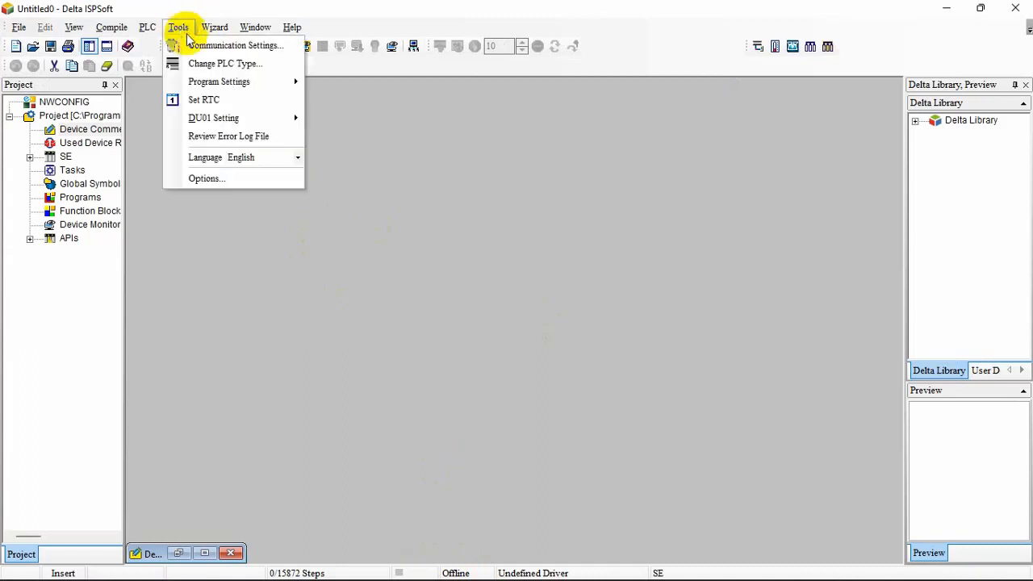
click(193, 45)
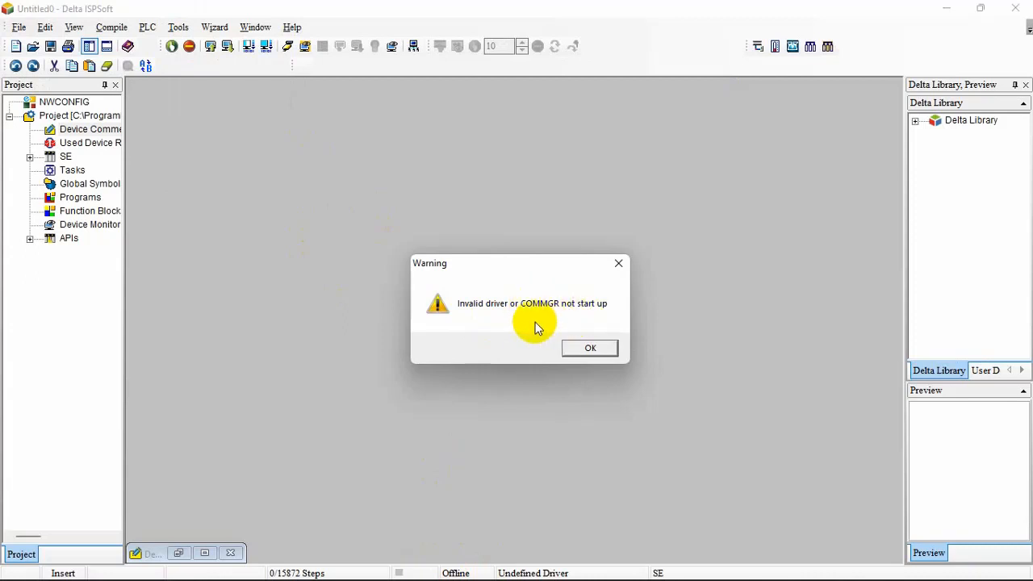
click(592, 349)
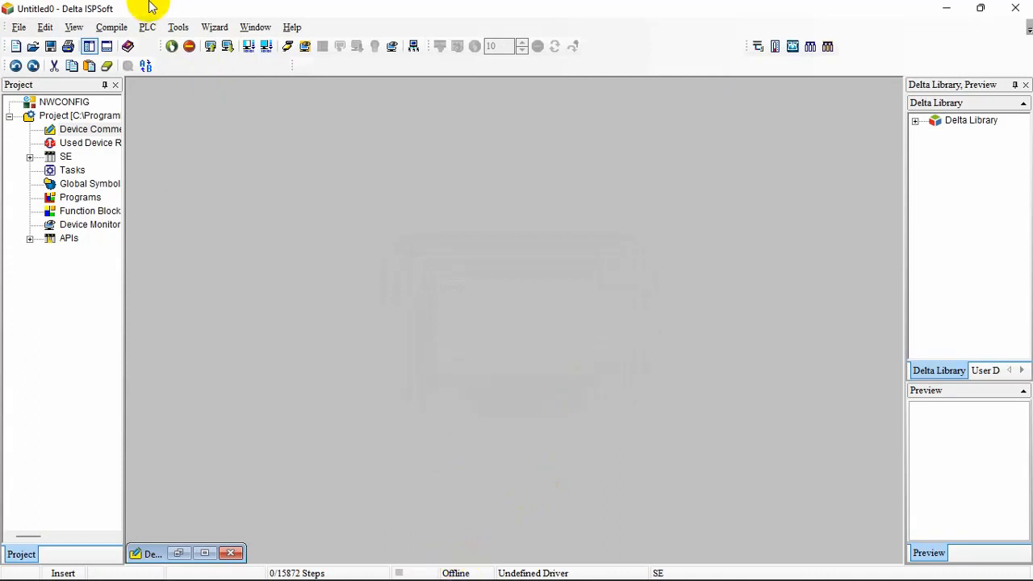
click(178, 27)
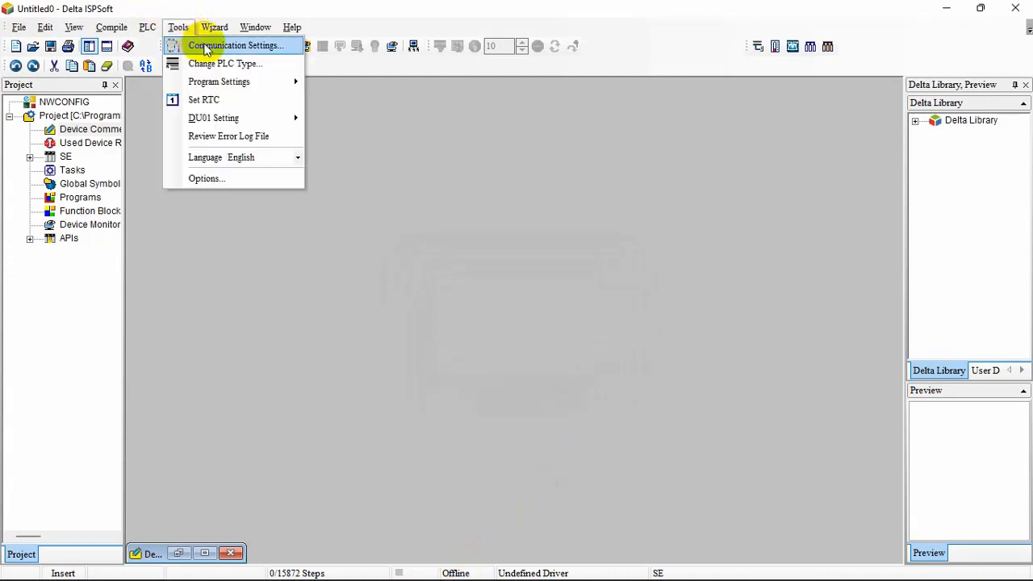
click(206, 45)
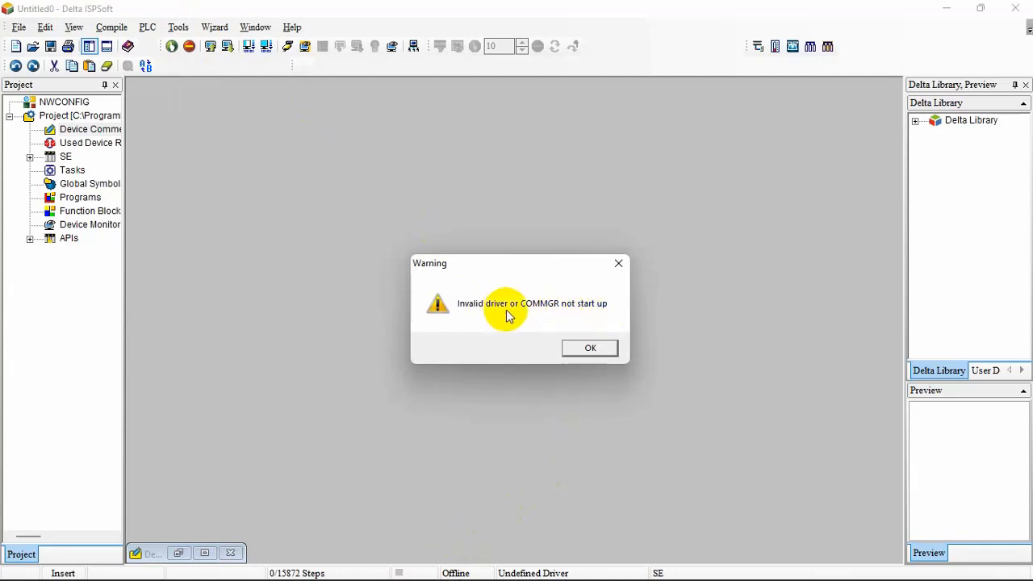
click(597, 346)
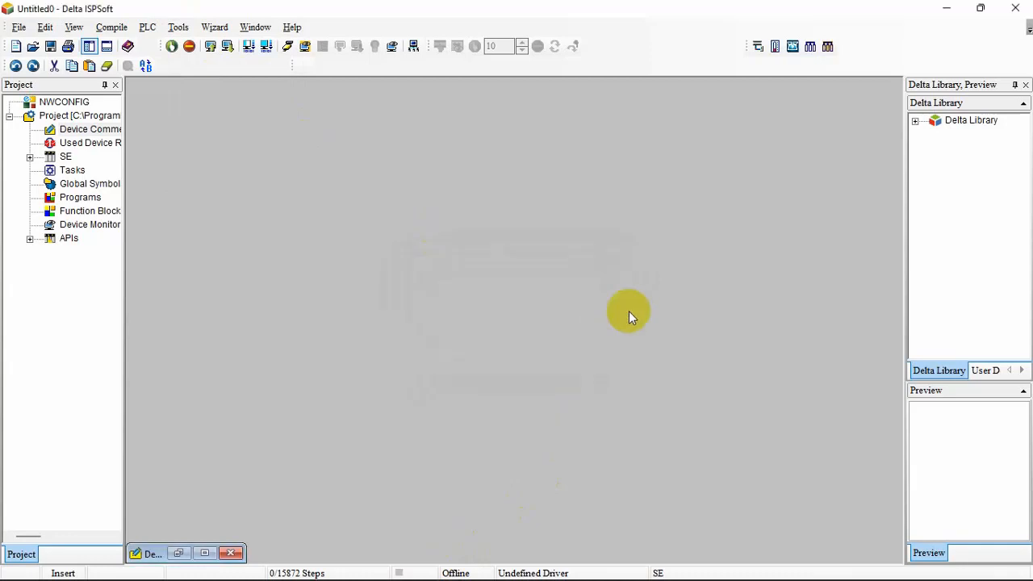
Minimize ISPSoft, refresh the desktop and launch COMMGR 1.13 from its shortcut
click(949, 17)
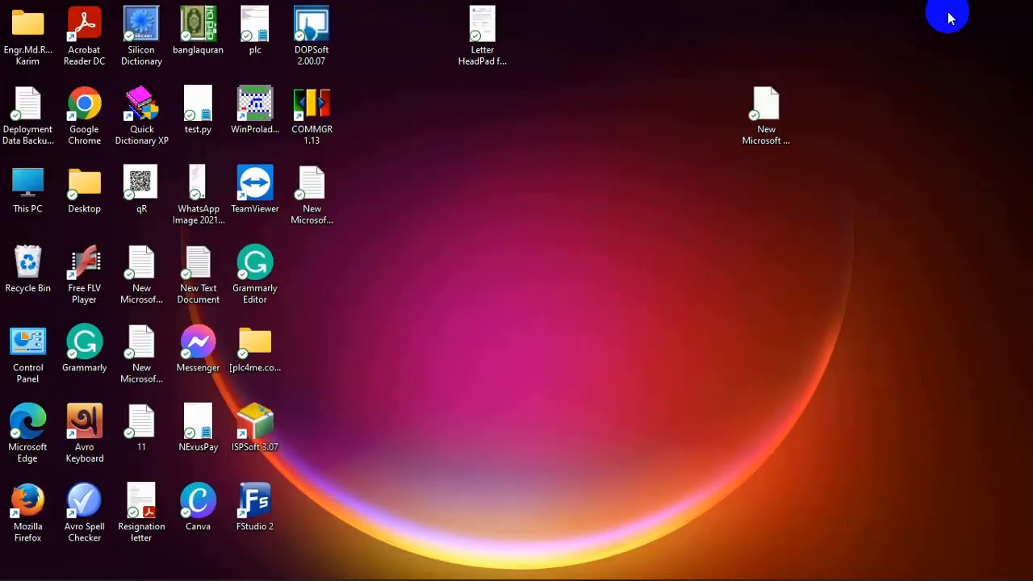
click(308, 116)
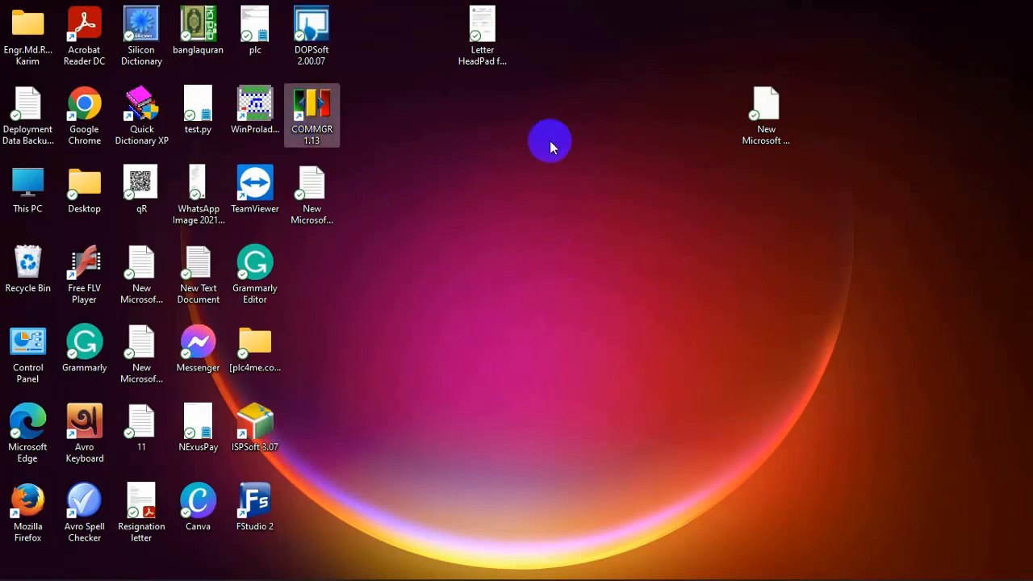
click(523, 238)
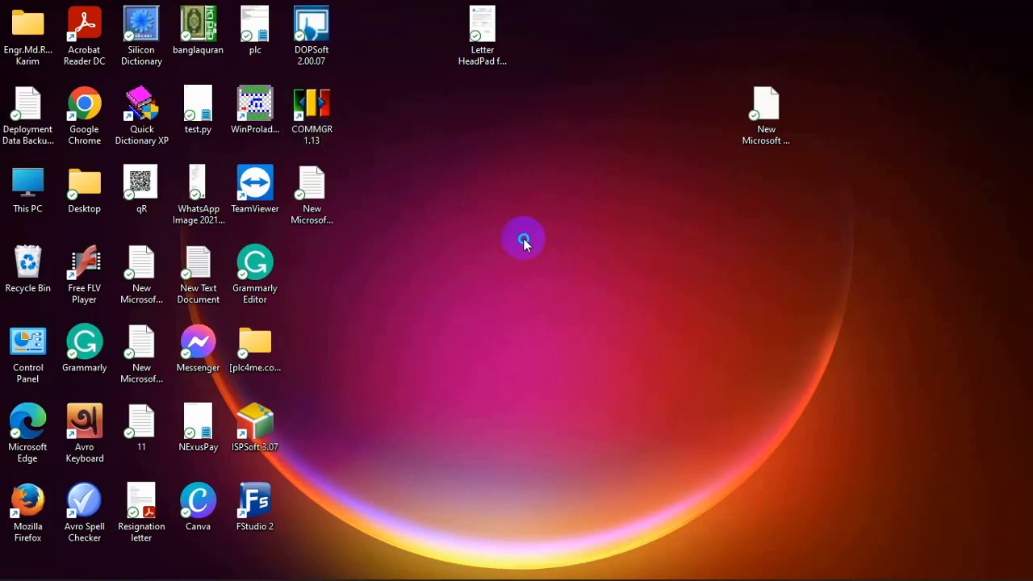
right_click(525, 240)
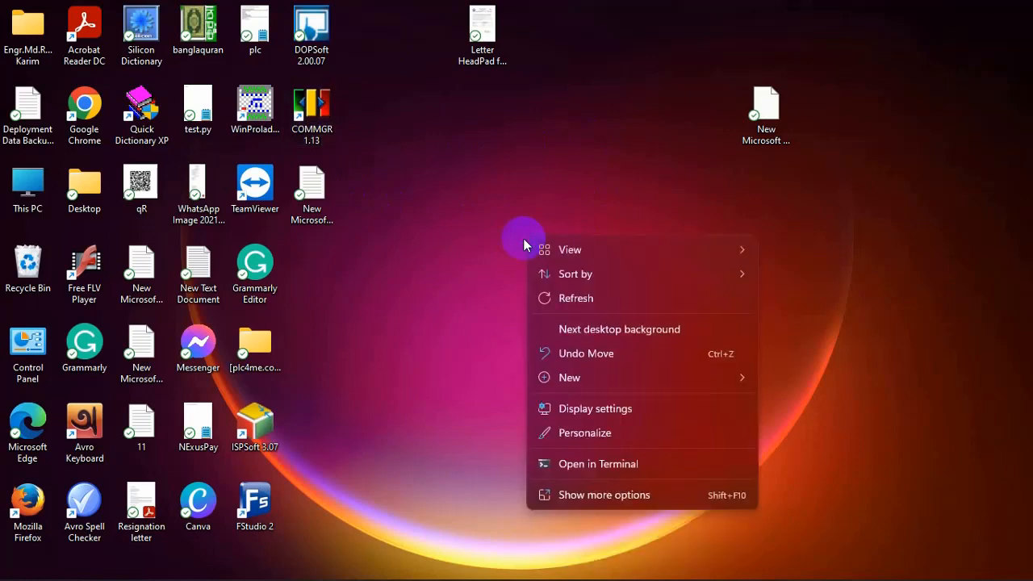
click(575, 300)
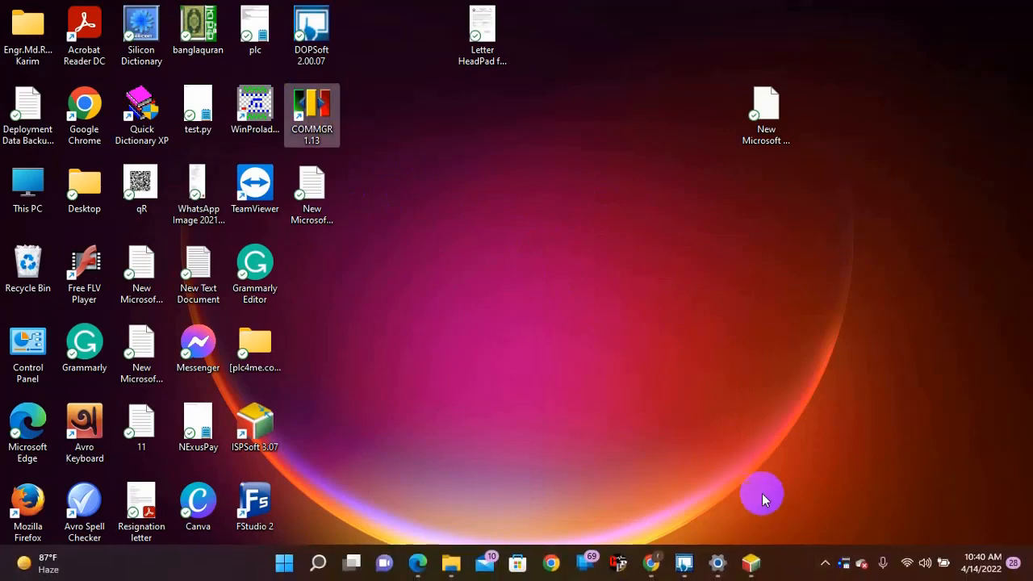
double_click(316, 126)
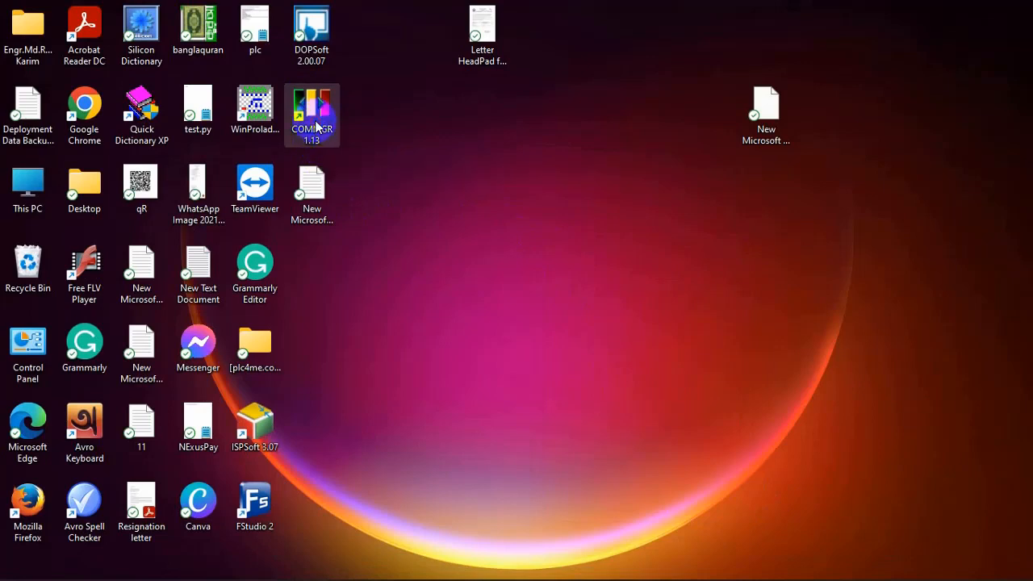
Launch ISPSoft 3.07 from the desktop and try to open its communication settings
click(268, 433)
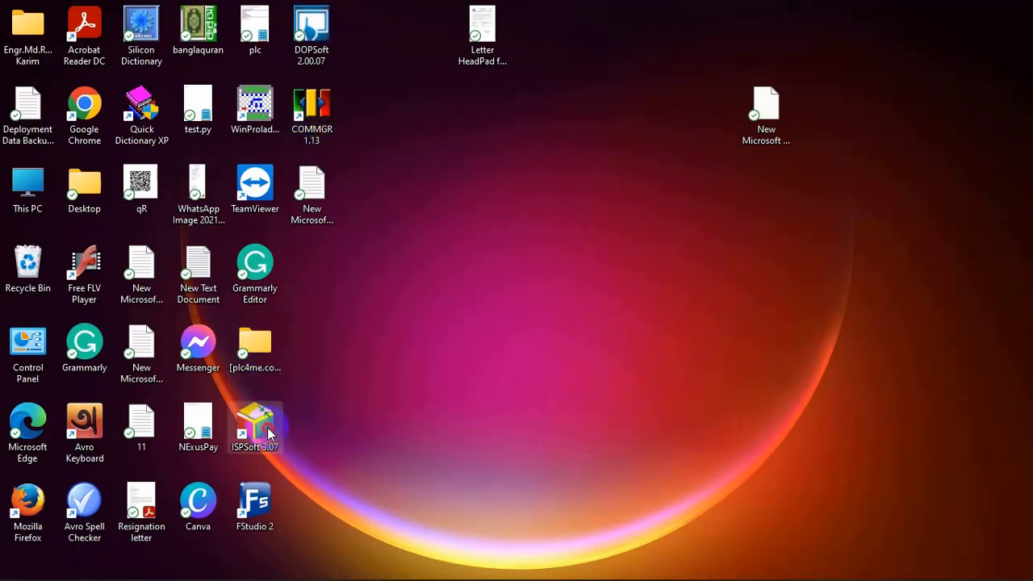
click(268, 434)
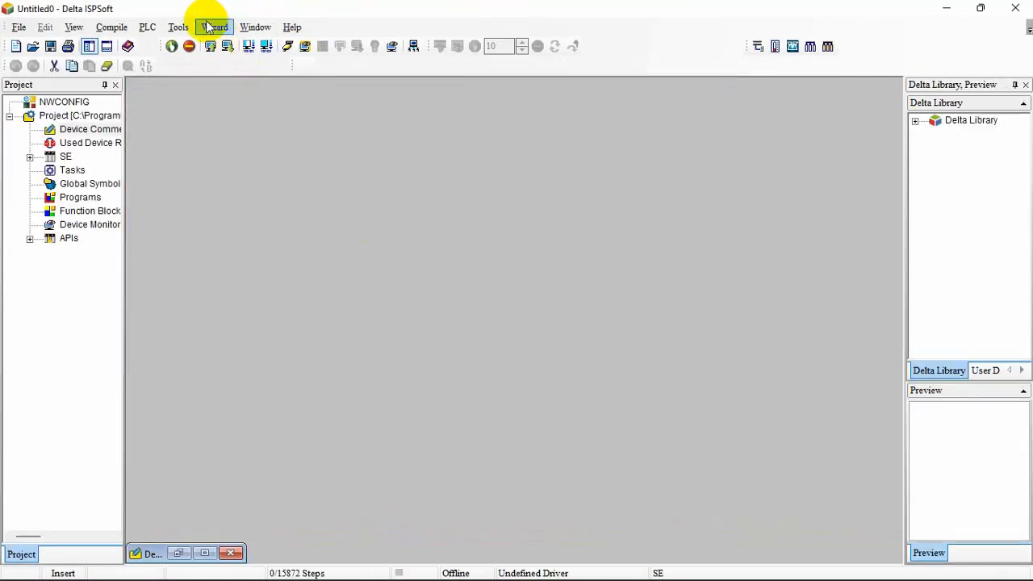
click(176, 26)
mouse_move(208, 29)
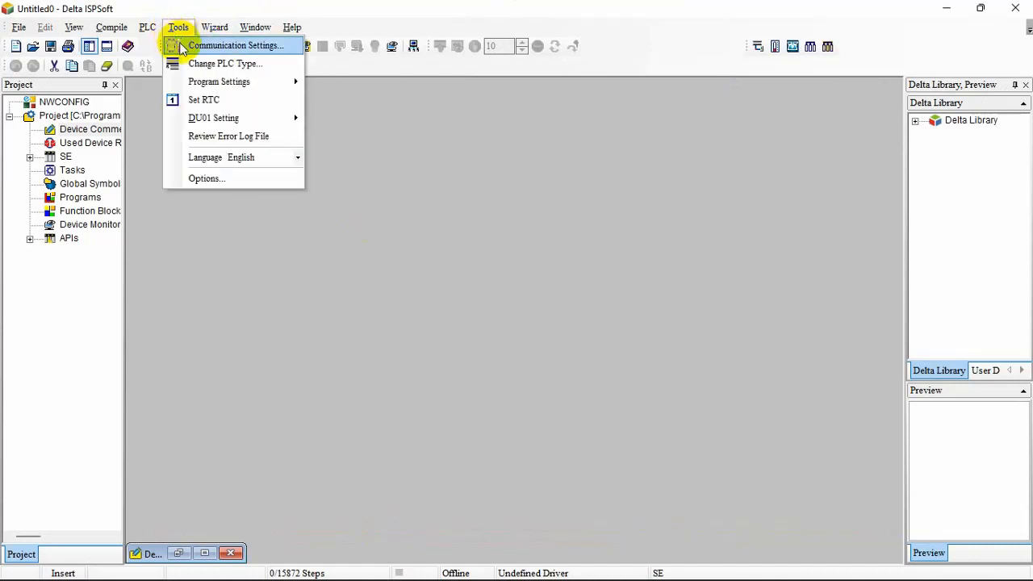
click(191, 47)
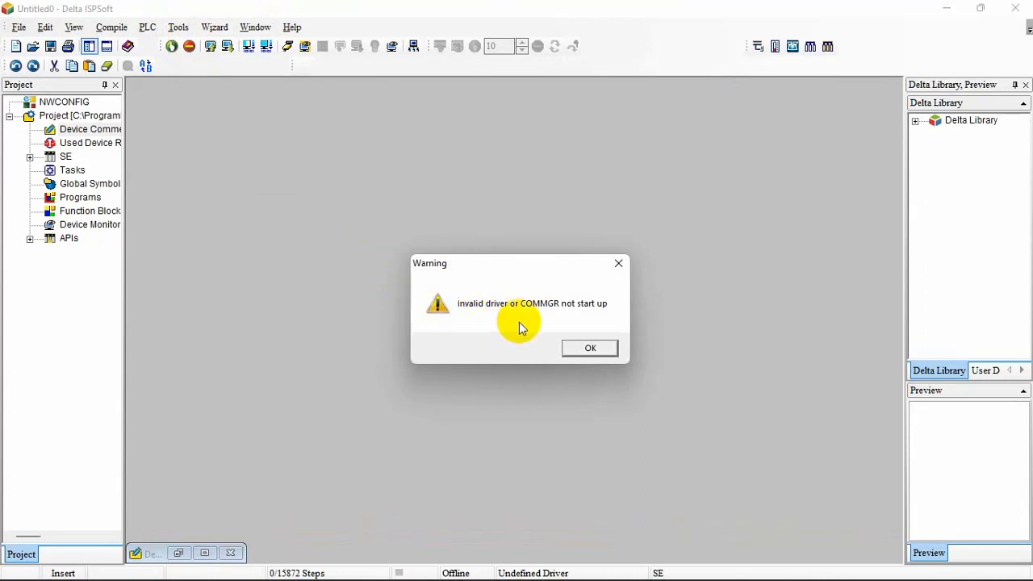
click(587, 345)
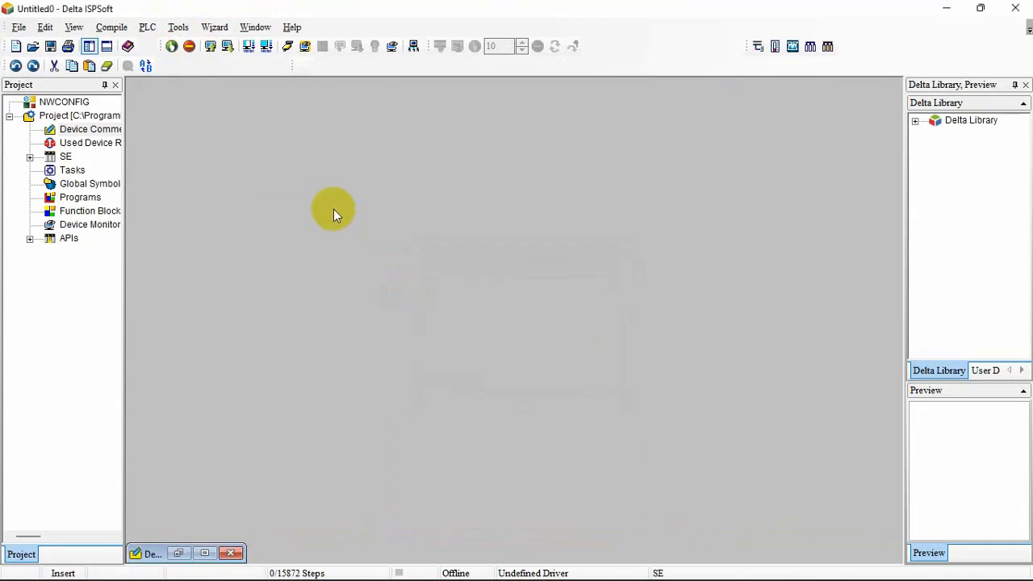
Try to download the open project to the PLC and dismiss the resulting dialog
click(151, 26)
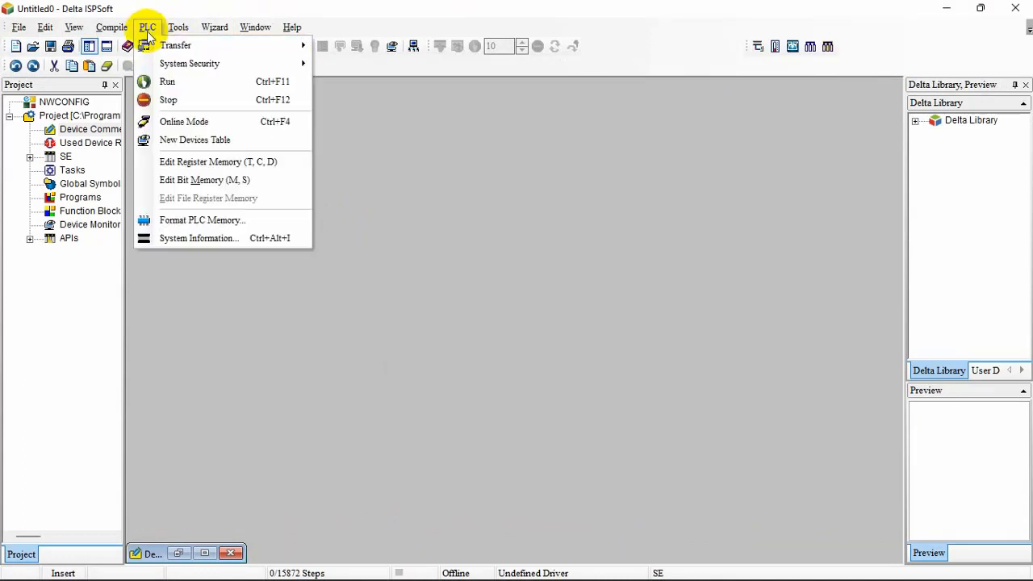
mouse_move(180, 69)
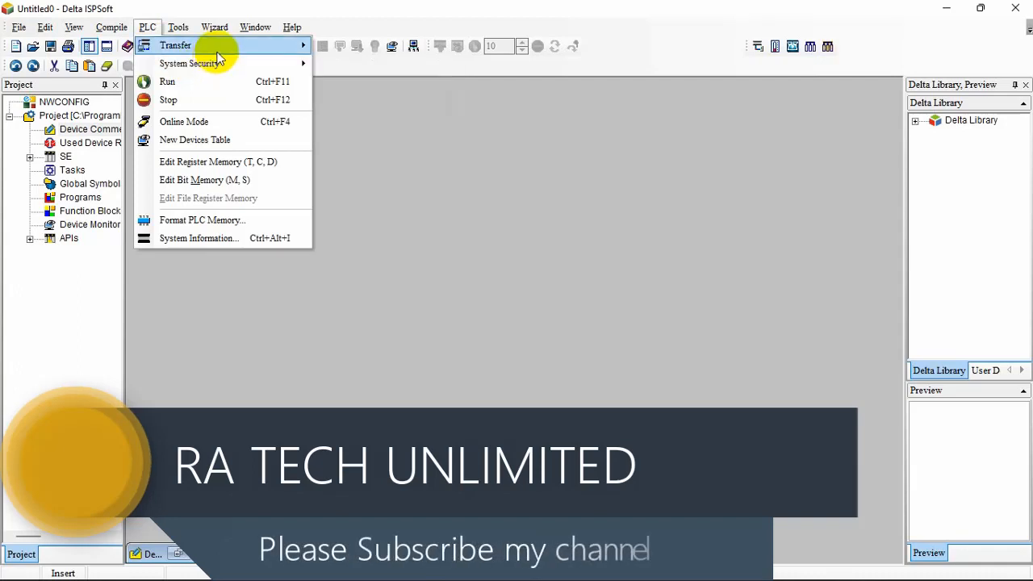
mouse_move(212, 45)
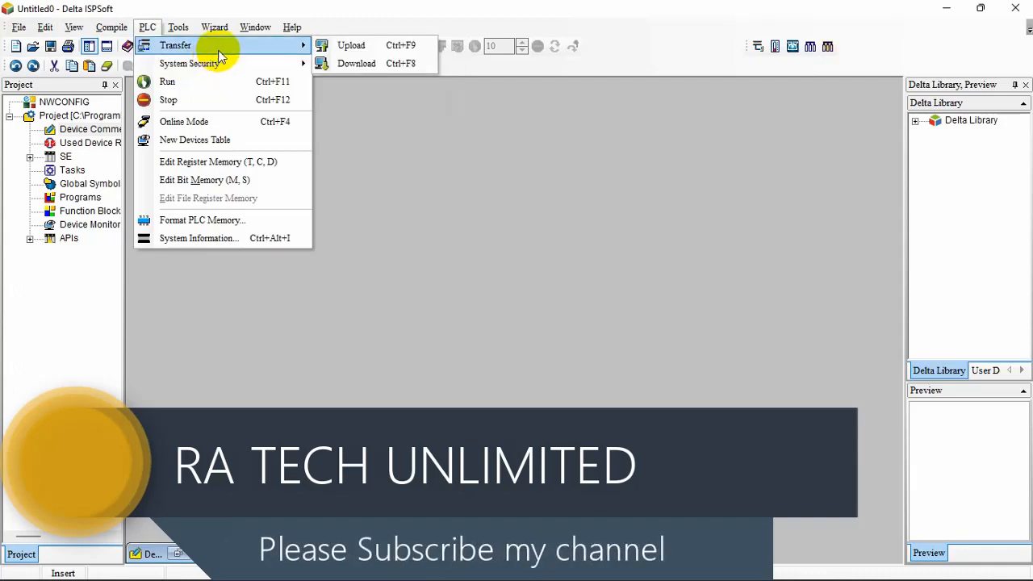
click(355, 64)
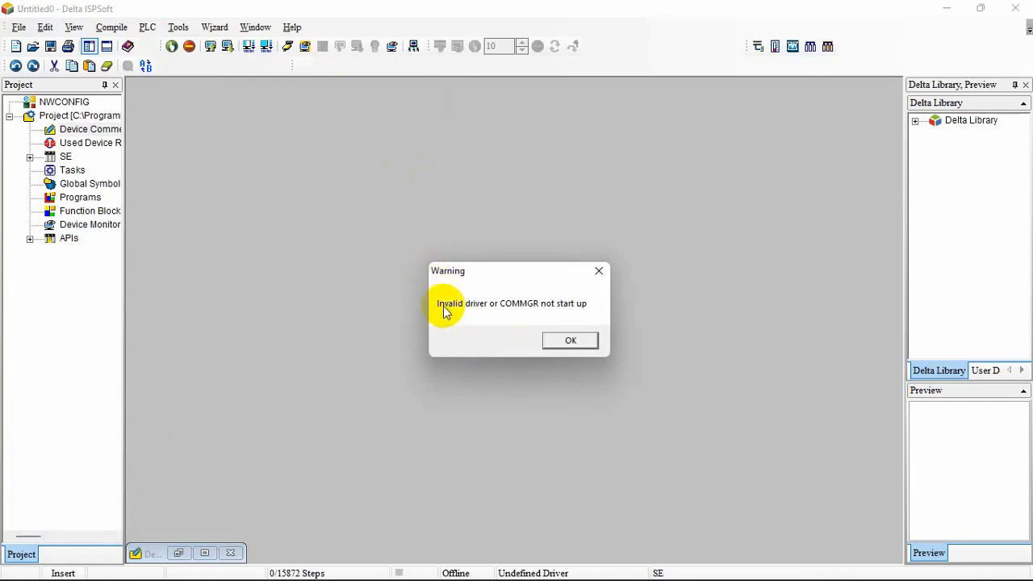
click(597, 348)
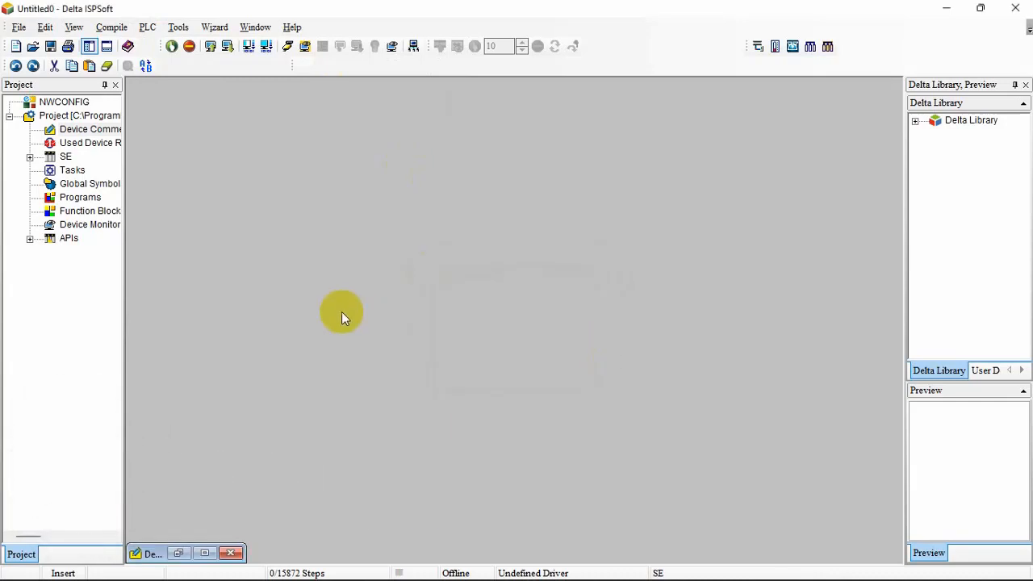
Try to switch the PLC to Run mode from ISPSoft and confirm the request
click(147, 29)
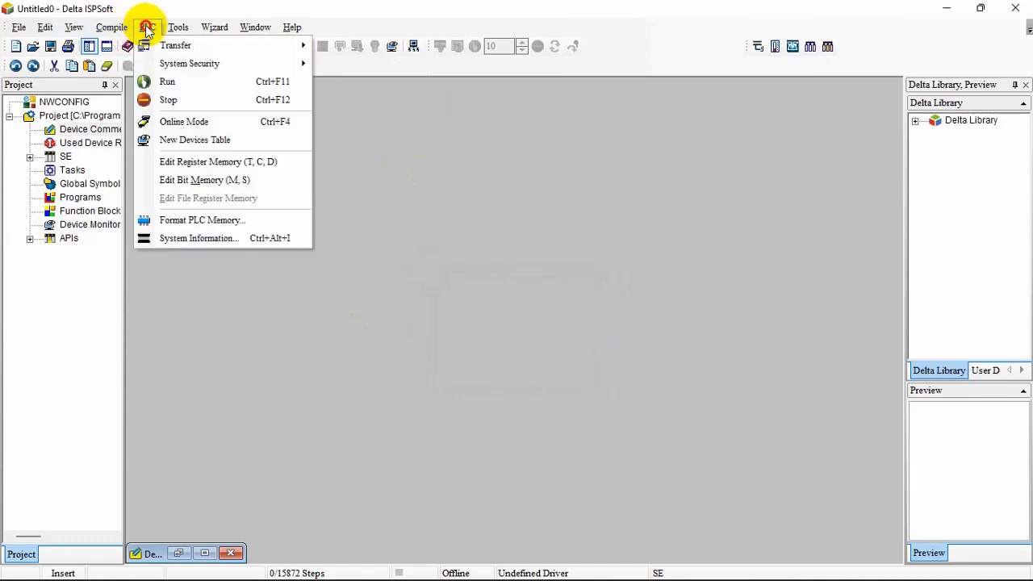
click(166, 82)
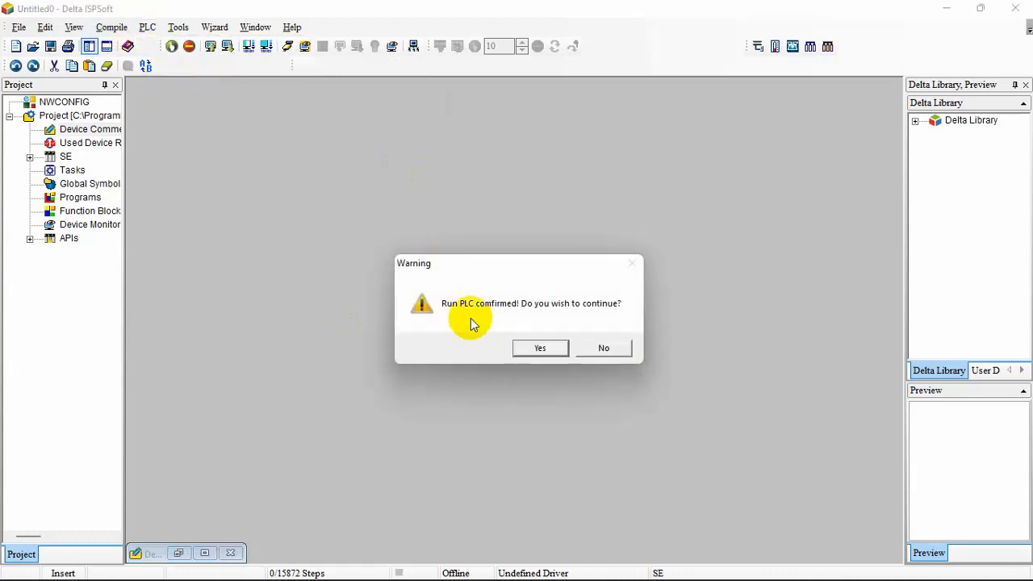
click(543, 349)
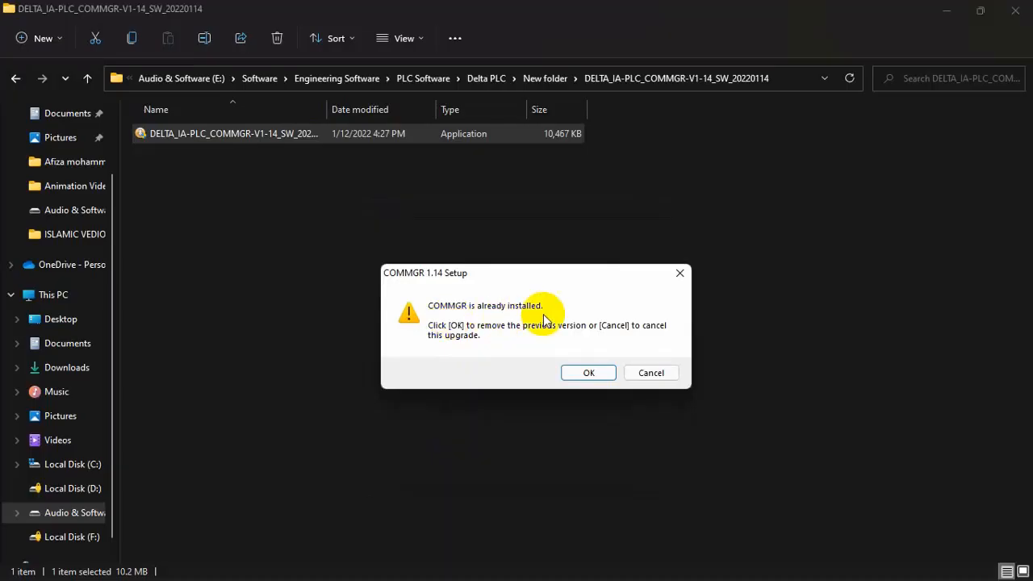
Remove the previous COMMGR version, then install COMMGR 1.14 in the default folder and run it on completion
click(589, 373)
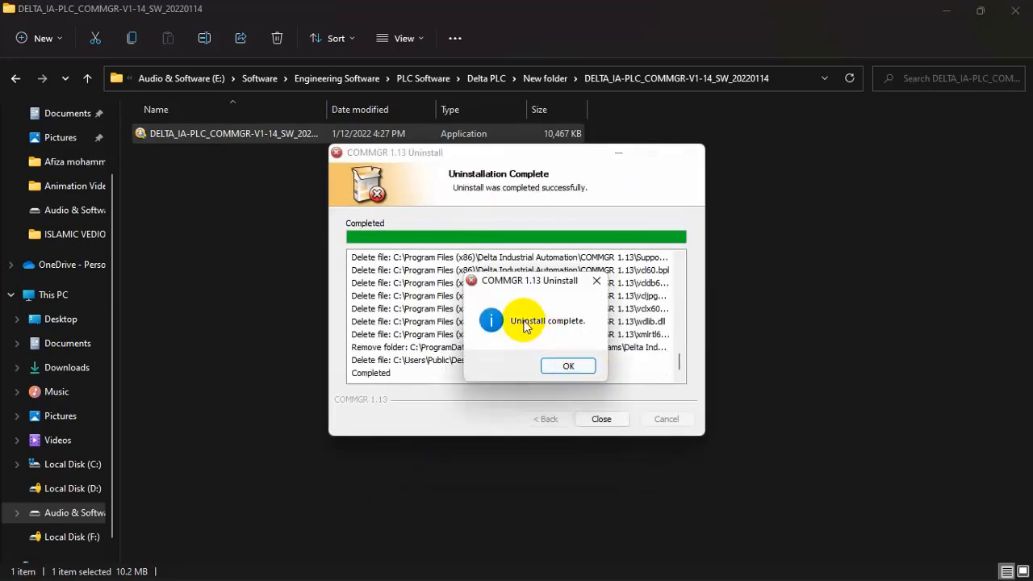
click(577, 367)
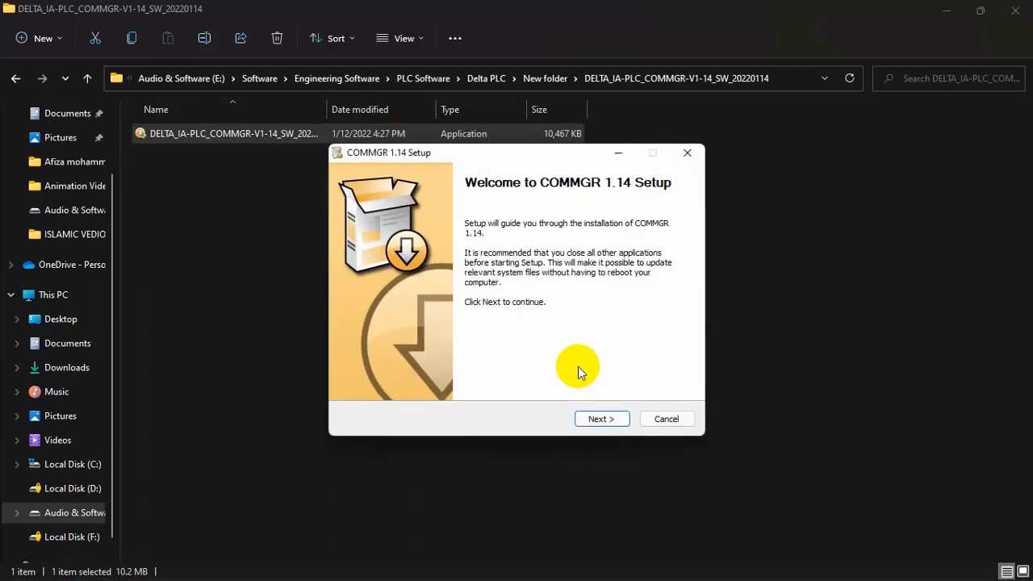
click(601, 418)
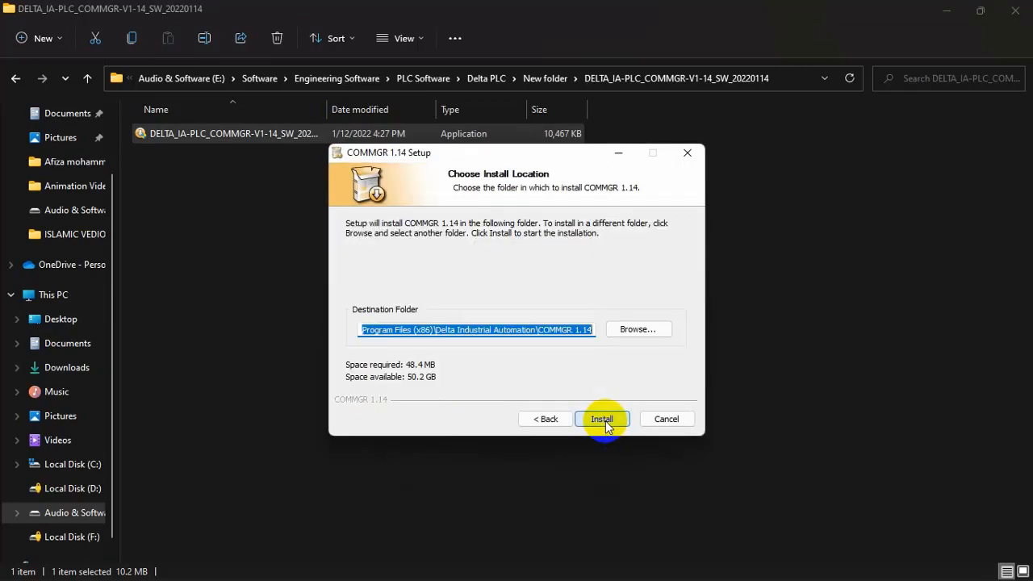
click(603, 418)
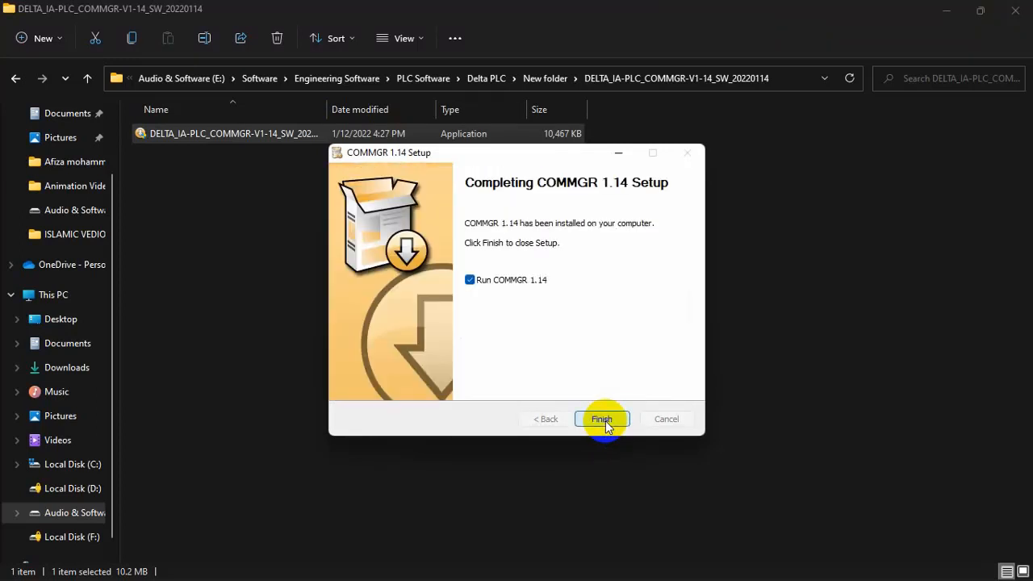
click(604, 418)
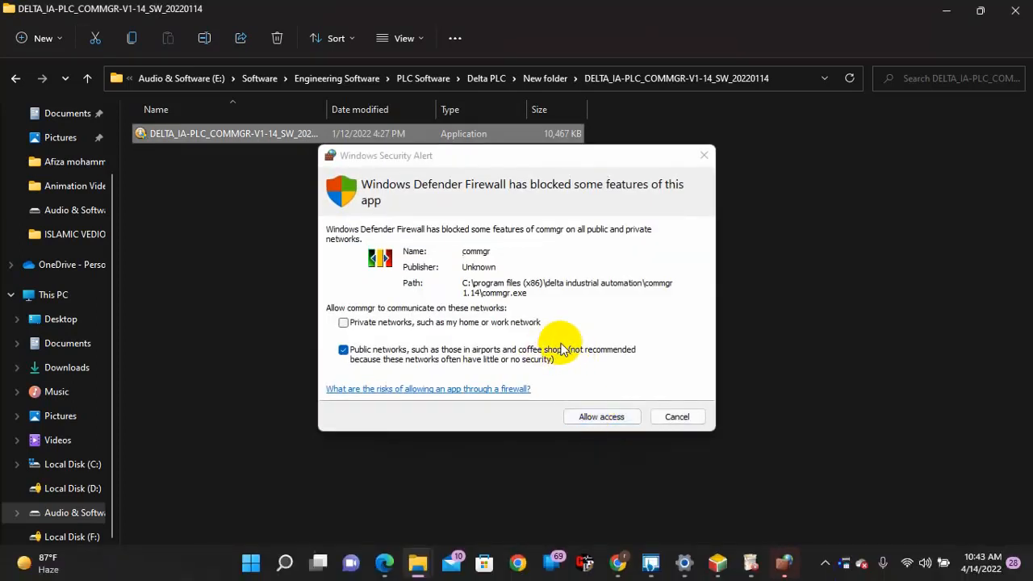
Allow commgr through the firewall on both private and public networks, and minimize the installer's folder window
click(473, 333)
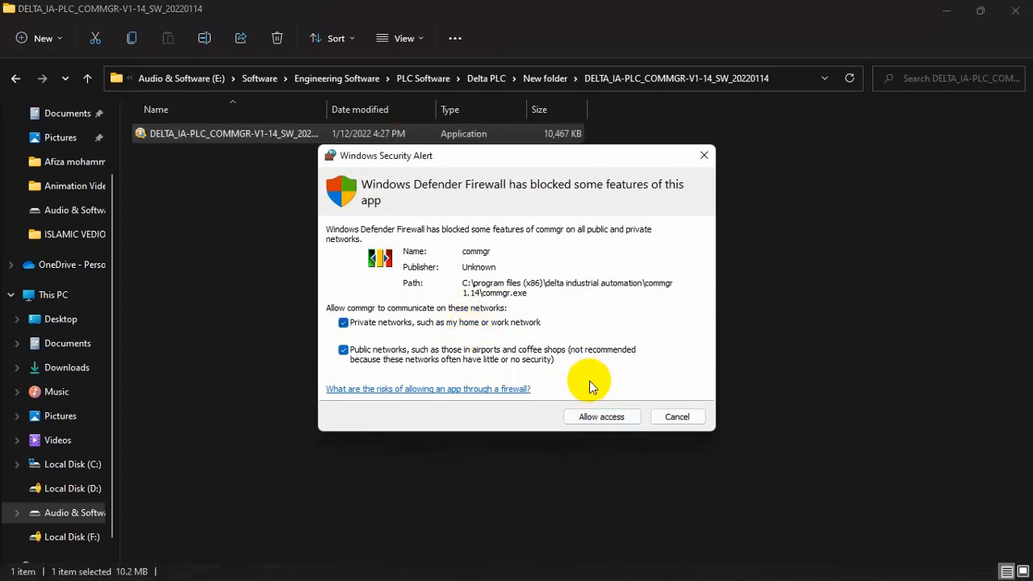
click(598, 424)
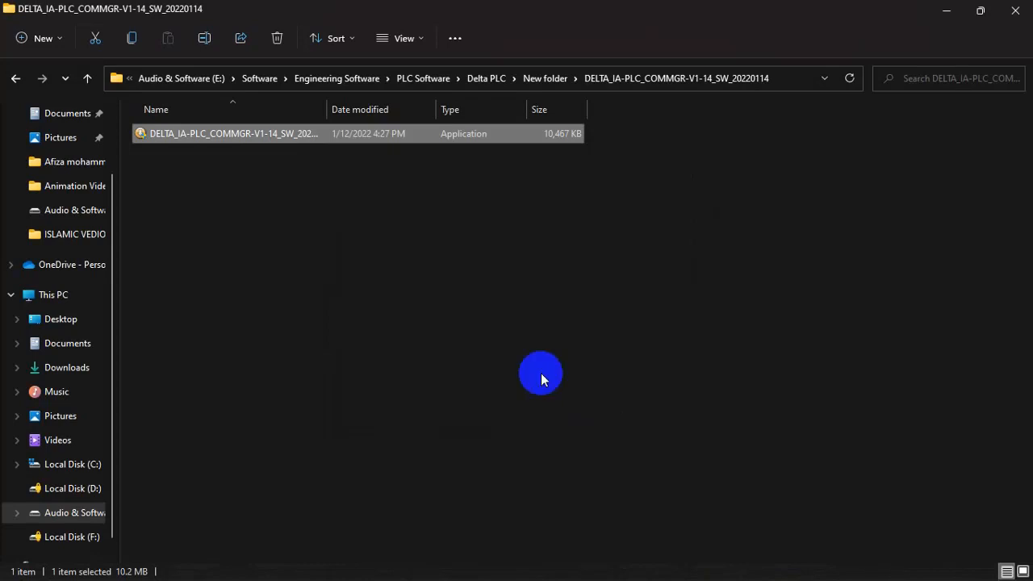
click(949, 10)
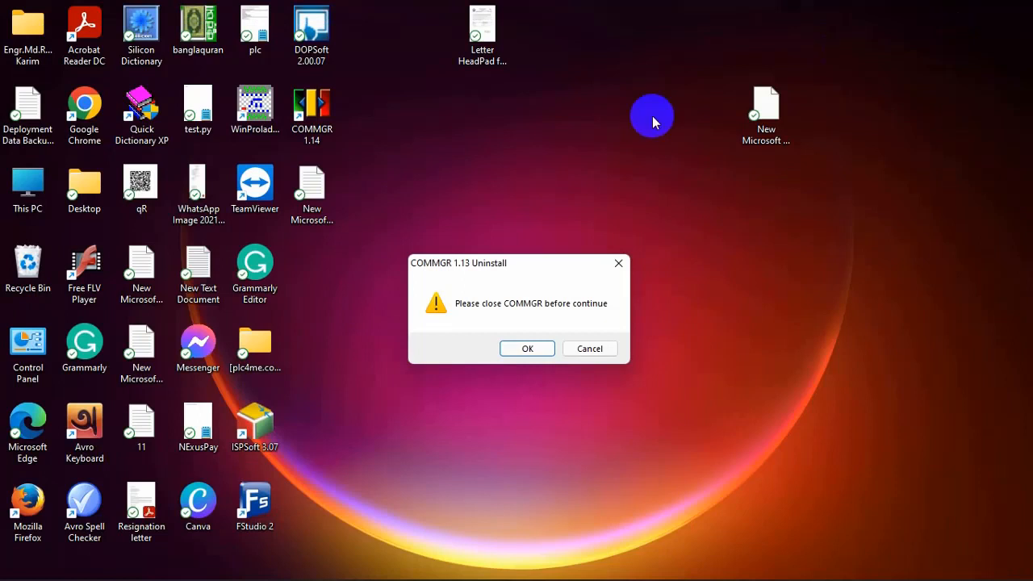
Close the running COMMGR from the system tray so its uninstallation can continue
click(528, 348)
click(529, 348)
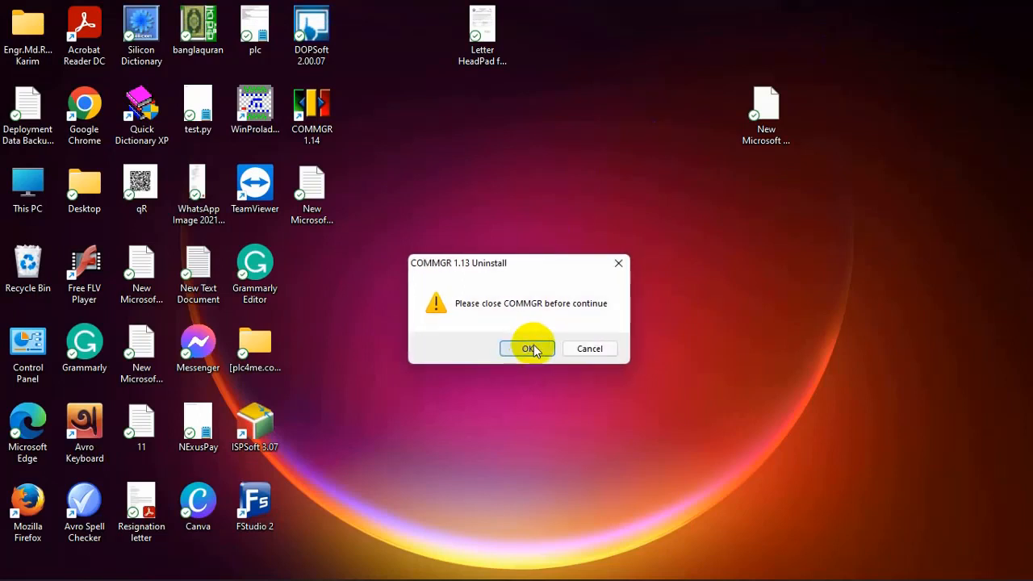
click(533, 345)
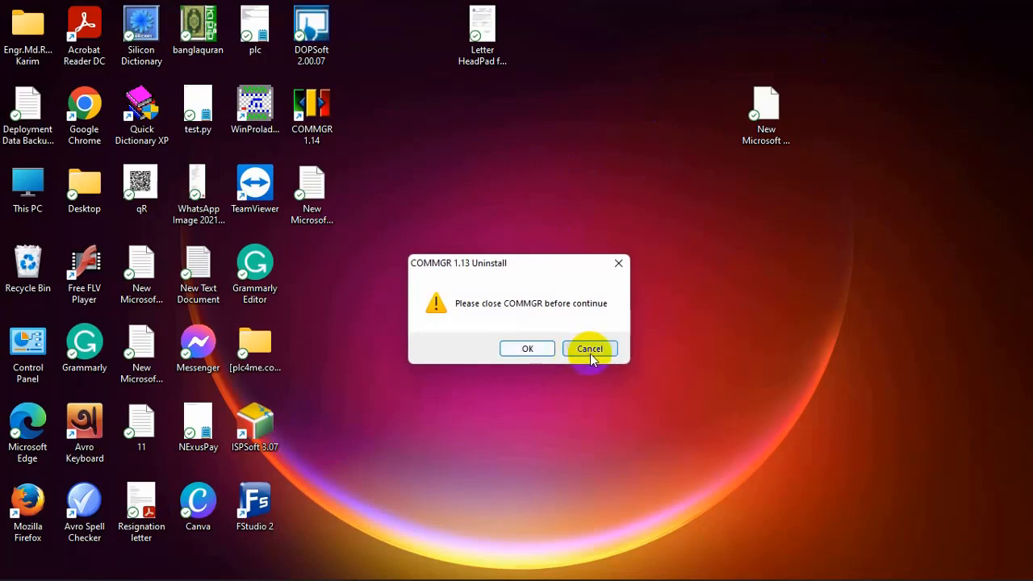
mouse_move(706, 579)
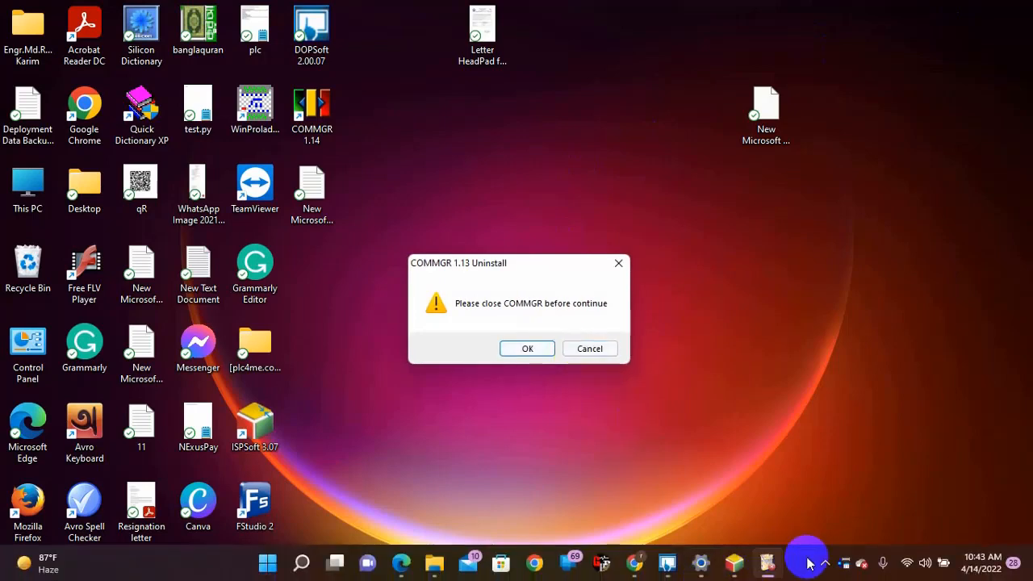
right_click(845, 567)
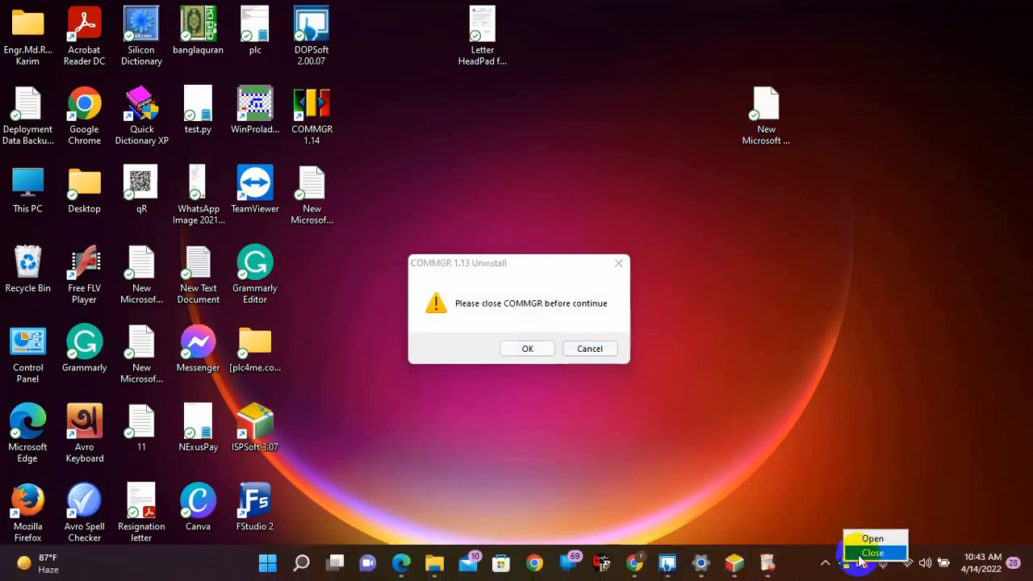
click(864, 557)
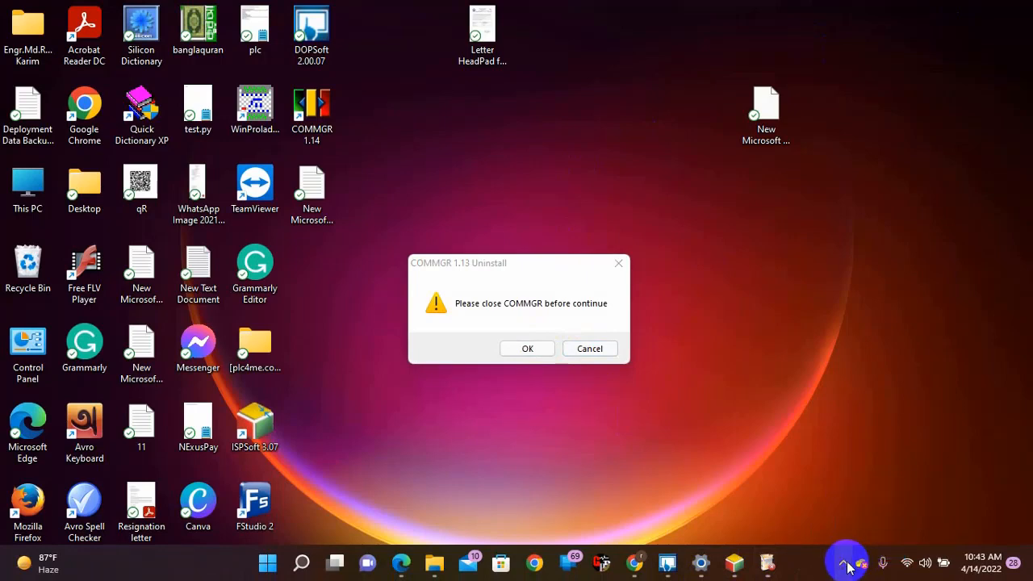
click(844, 563)
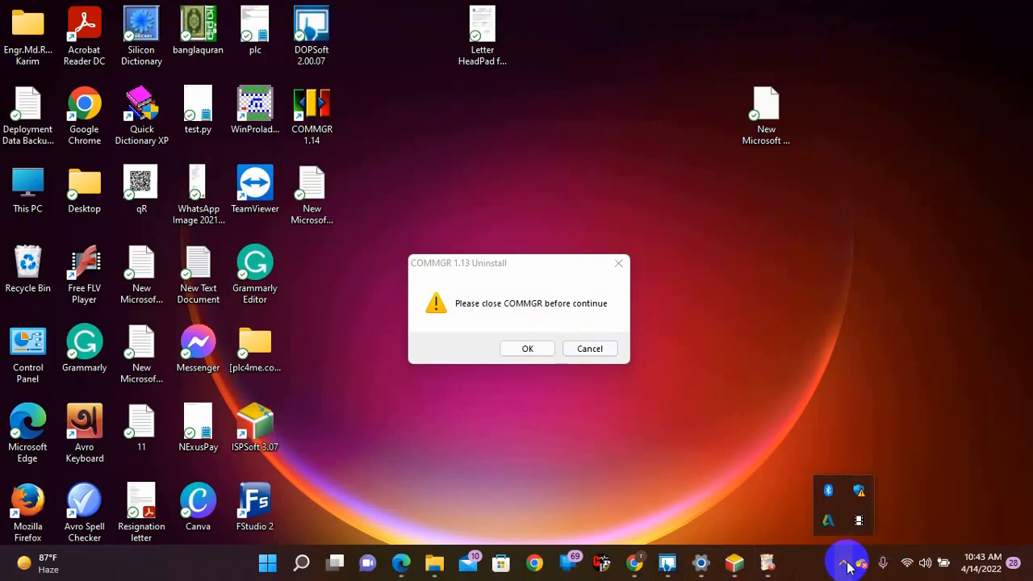
Resume and confirm the COMMGR 1.13 uninstallation through to completion
click(526, 349)
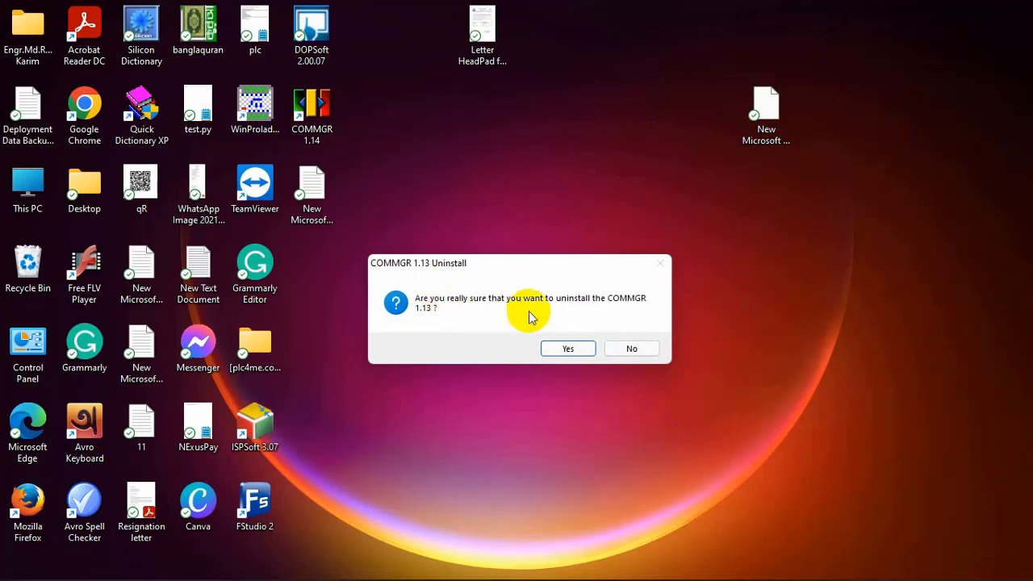
click(576, 354)
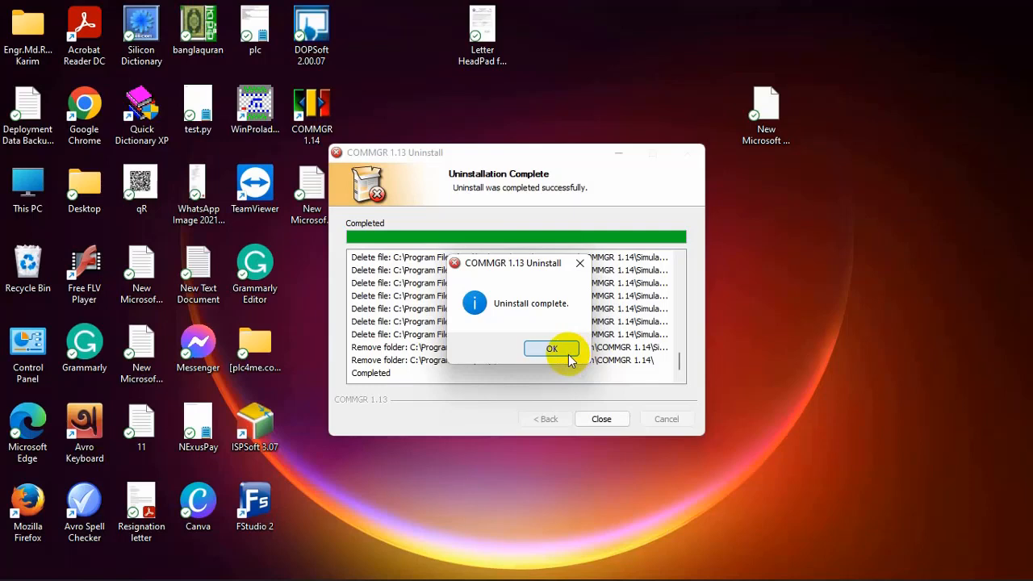
click(568, 355)
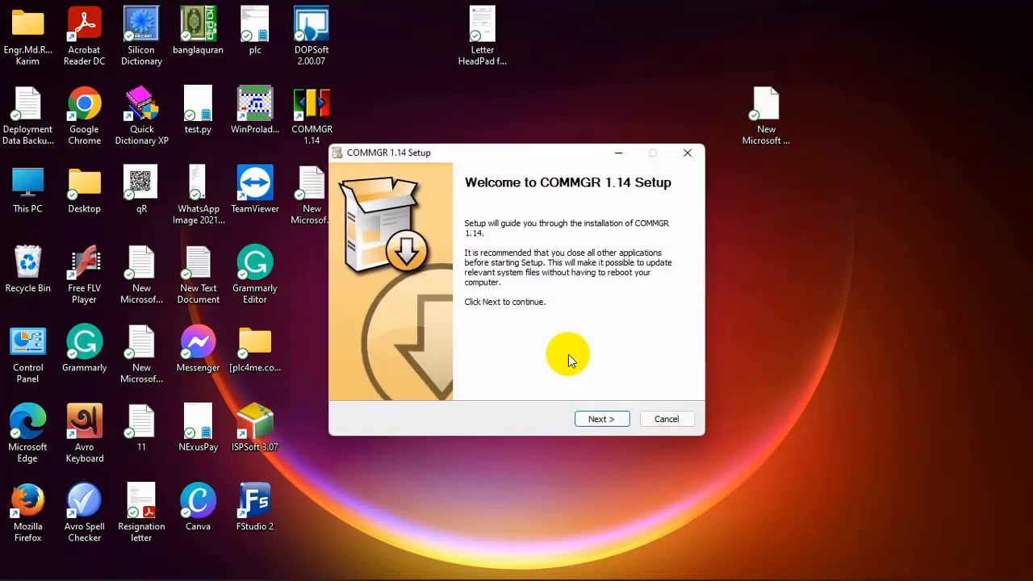
Reinstall COMMGR 1.14 in the default folder with the option to run it on completion
click(601, 418)
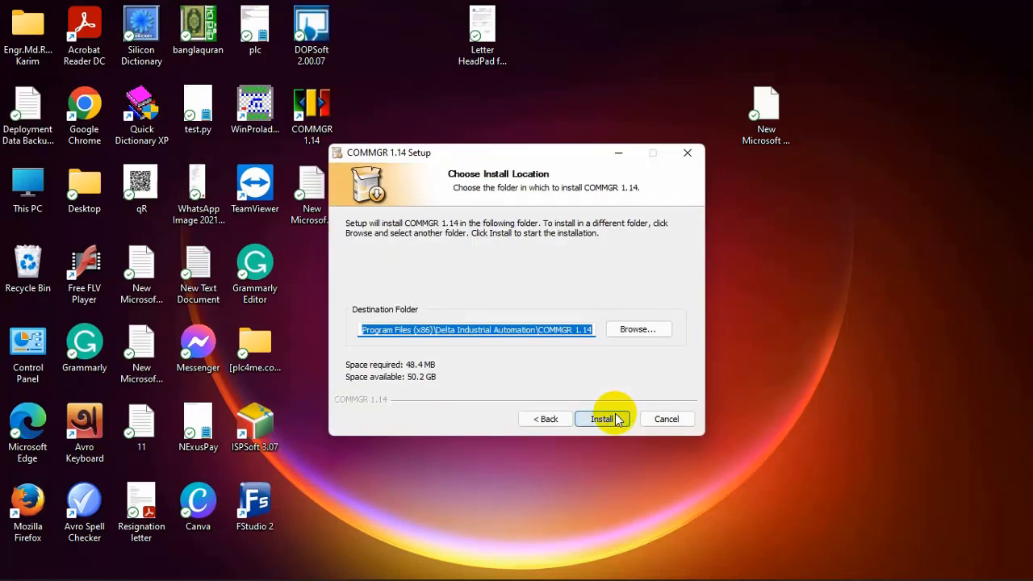
click(616, 419)
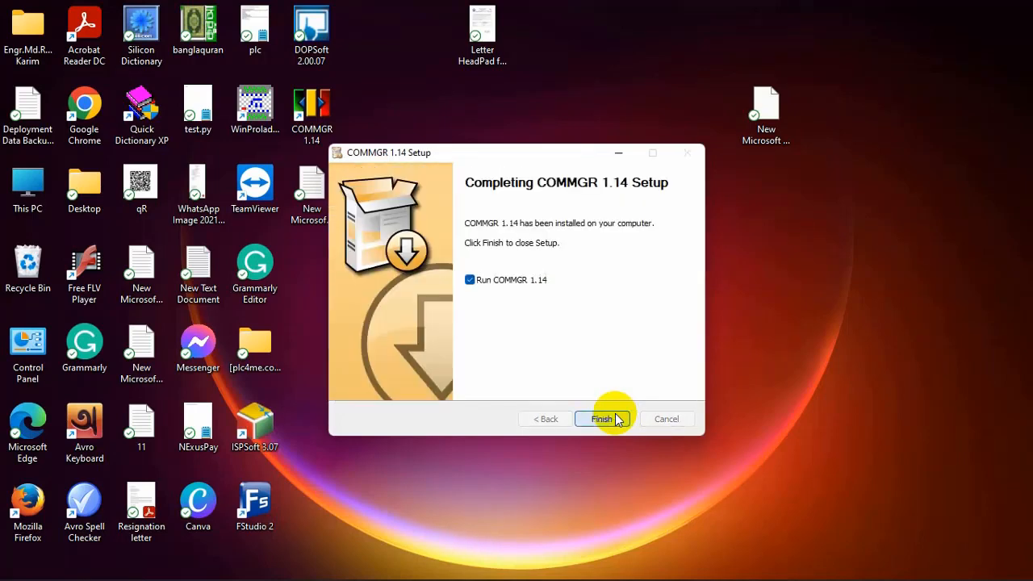
click(616, 419)
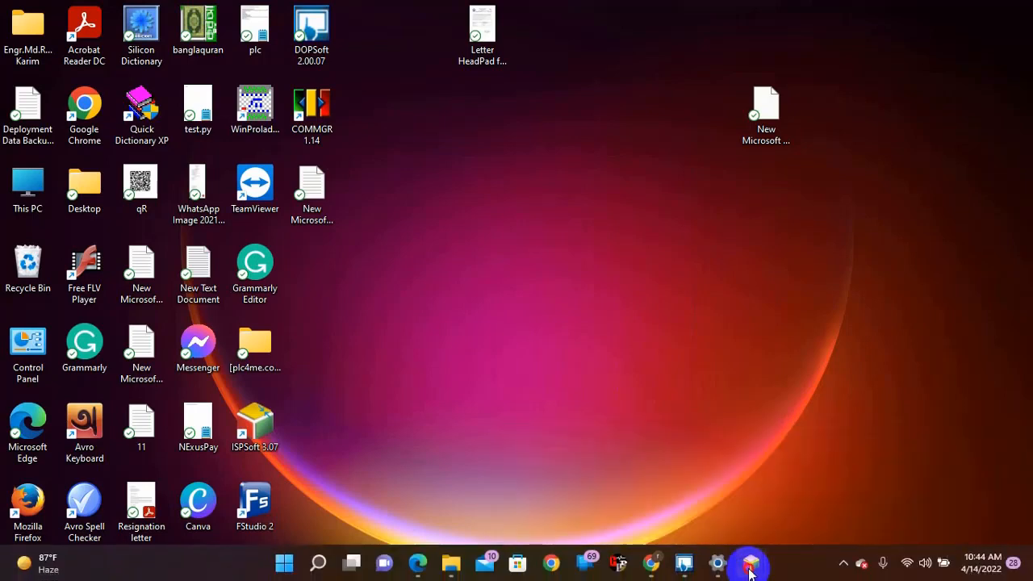
Switch to ISPSoft, try twice to open the communication settings and dismiss the resulting dialog
mouse_move(750, 565)
click(916, 476)
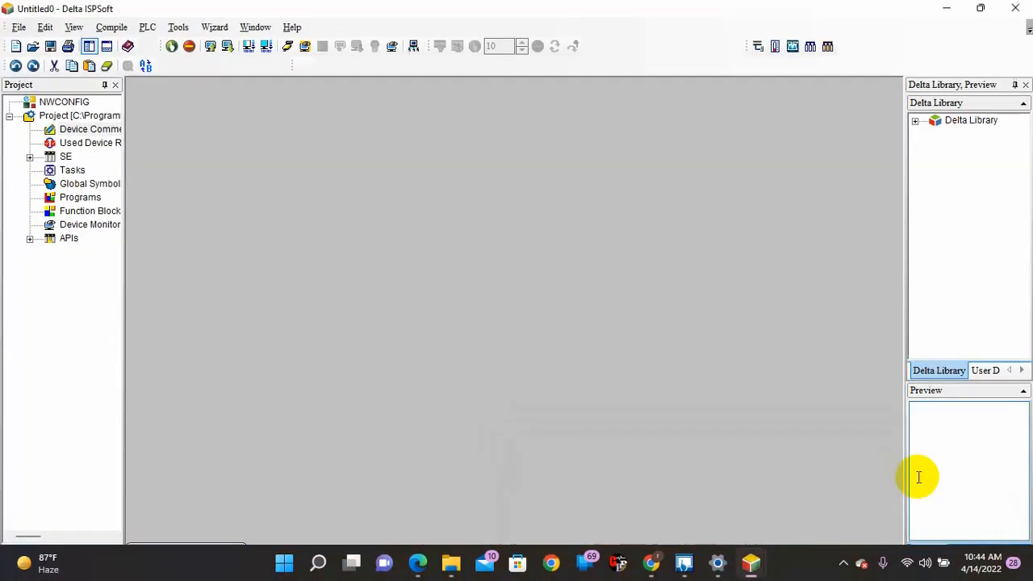
click(180, 29)
click(206, 46)
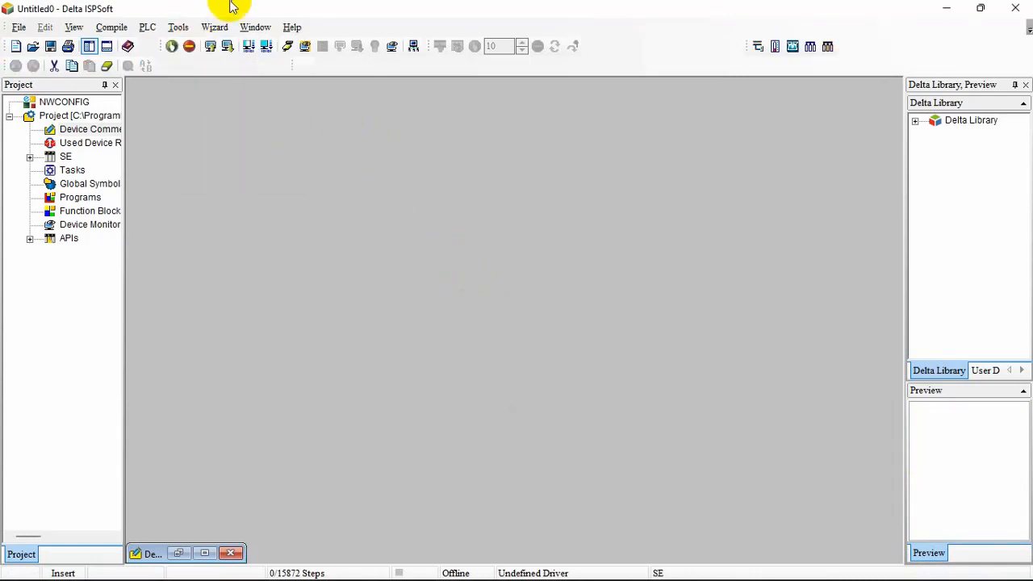
click(181, 28)
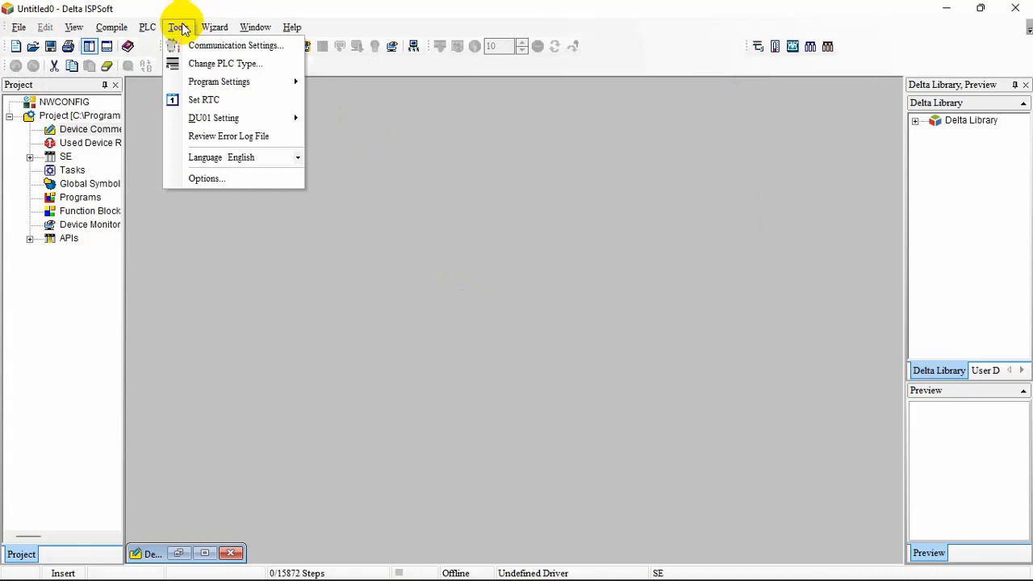
click(197, 48)
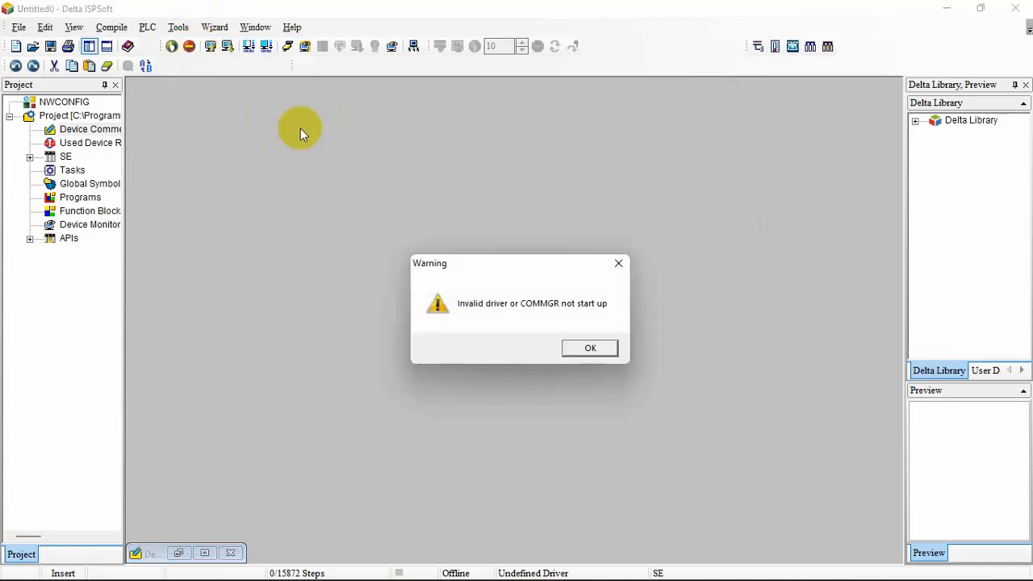
click(578, 346)
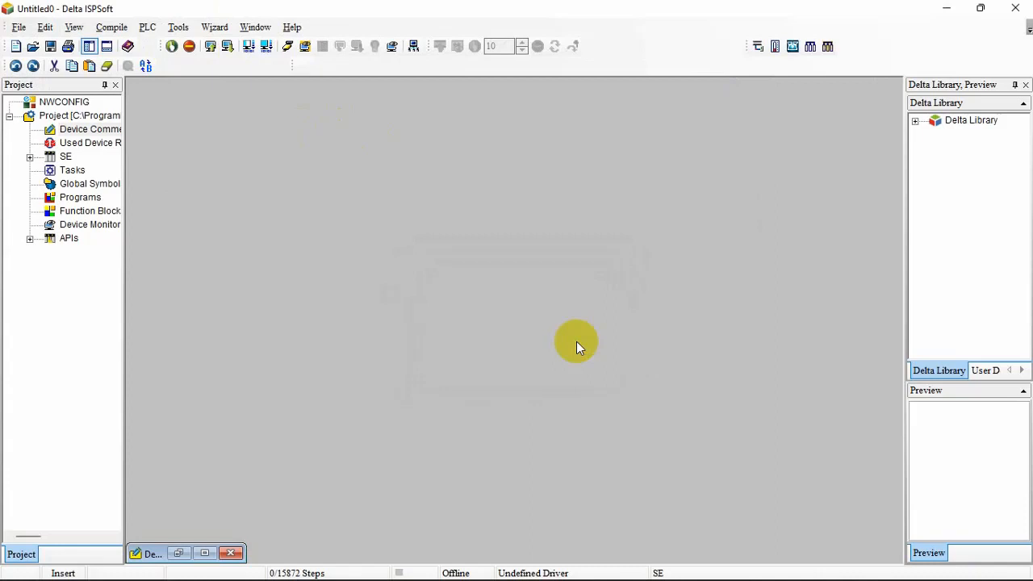
Run the program check on the open project and review the find results and compile messages
click(123, 29)
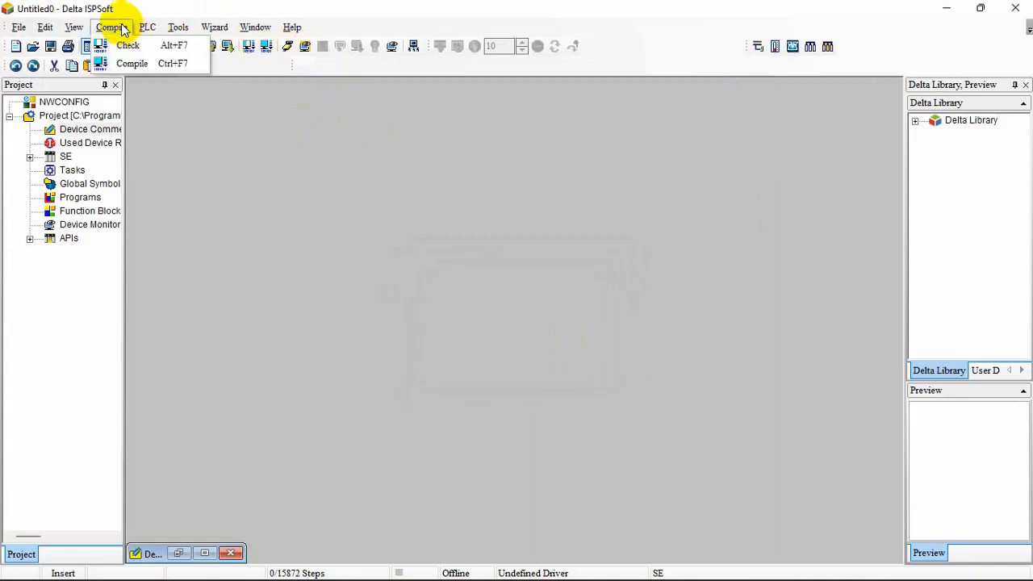
click(129, 47)
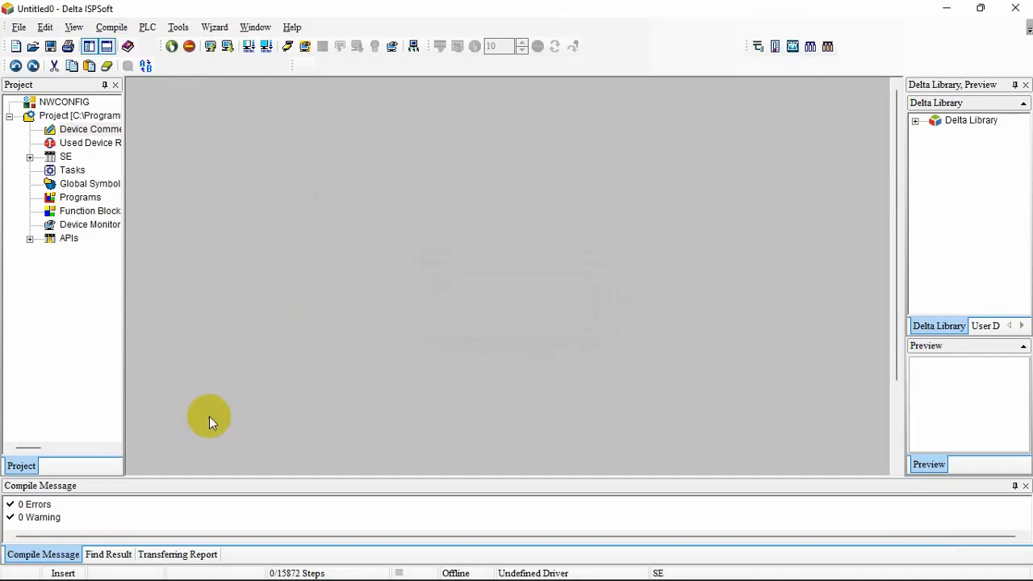
click(105, 556)
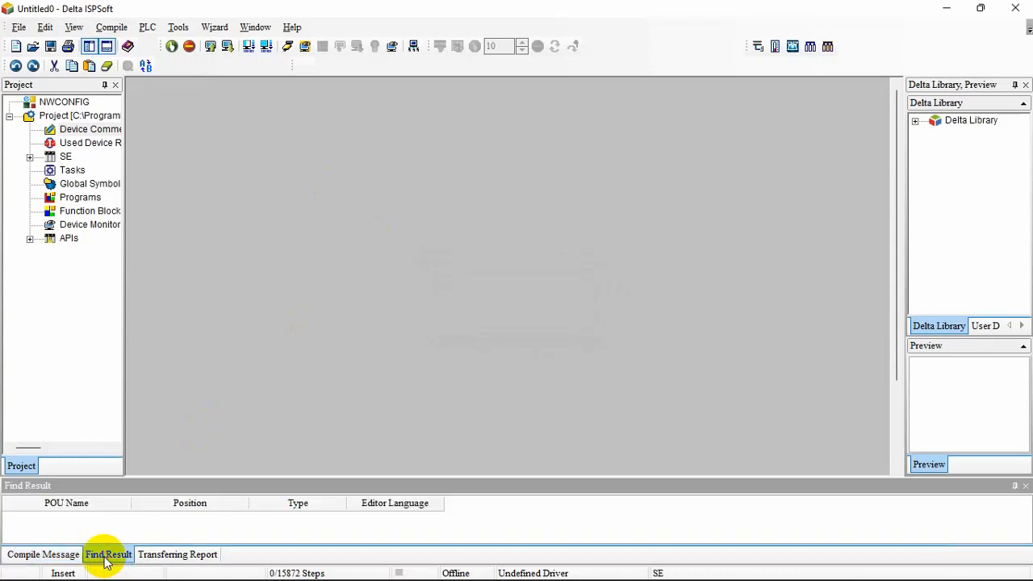
click(50, 558)
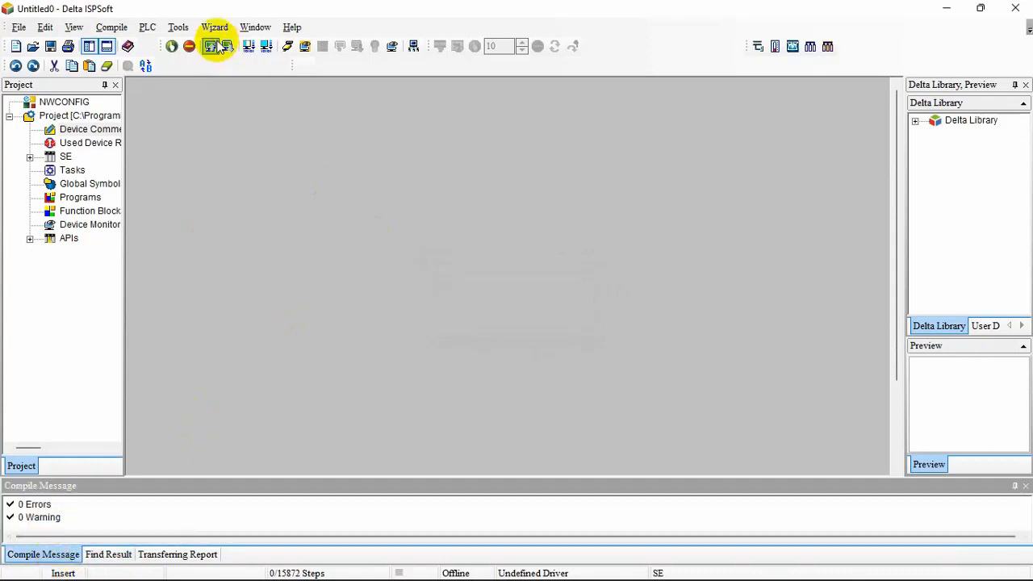
Try once more to open the communication settings after the program check and close the resulting dialog
click(177, 29)
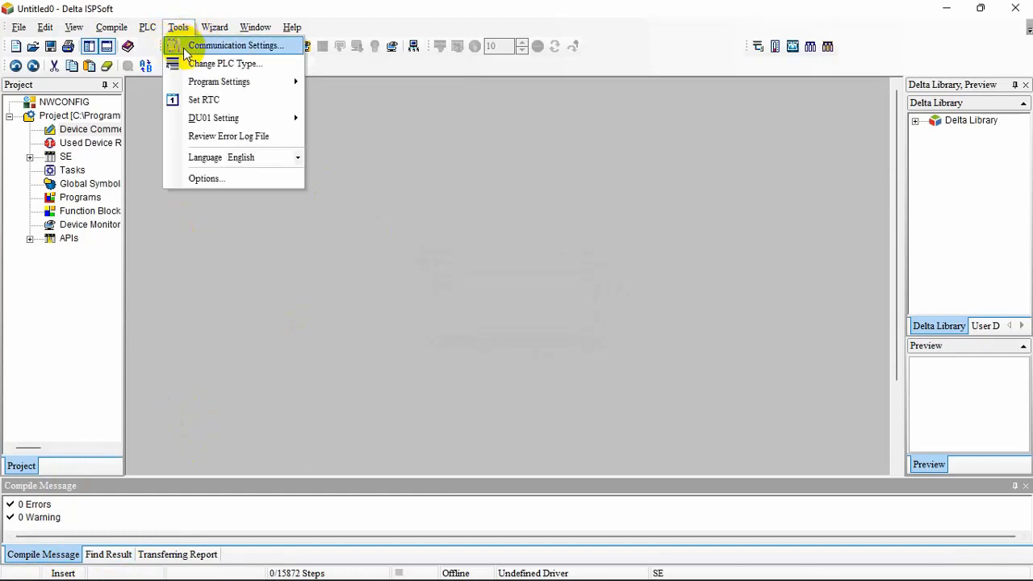
click(184, 48)
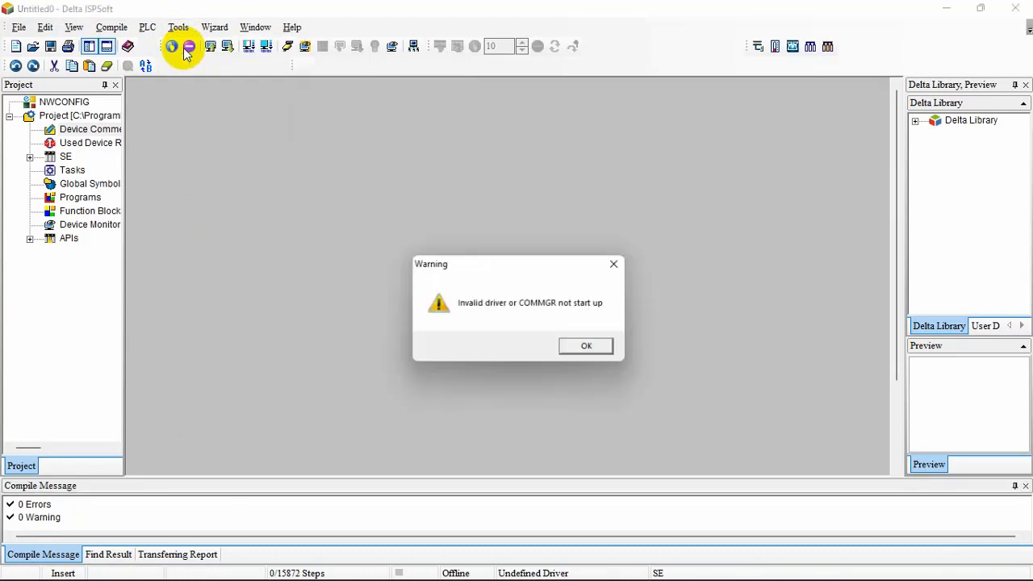
click(612, 266)
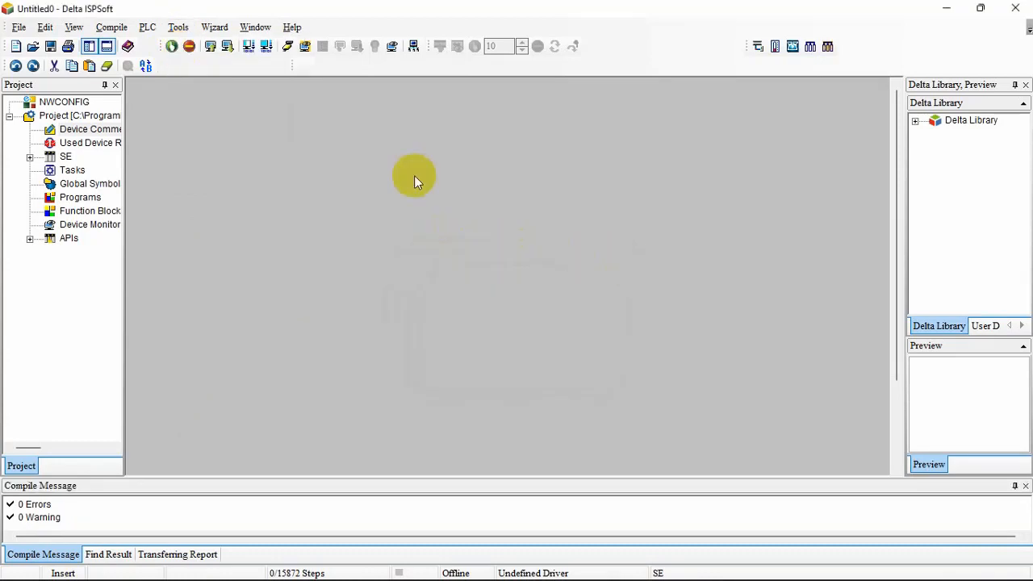
mouse_move(577, 574)
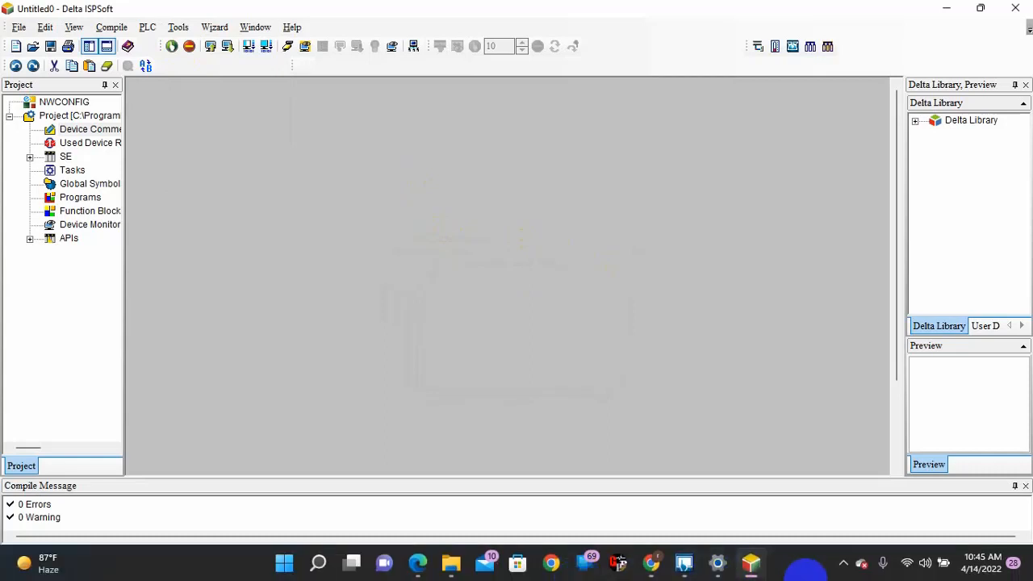
Close the COMMGR instance running in the background
click(844, 564)
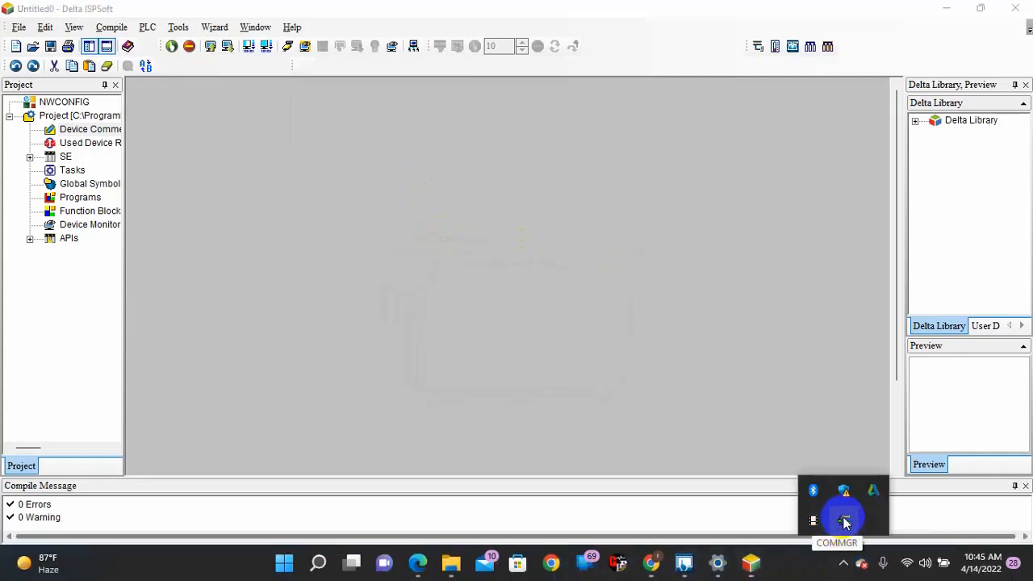
right_click(844, 522)
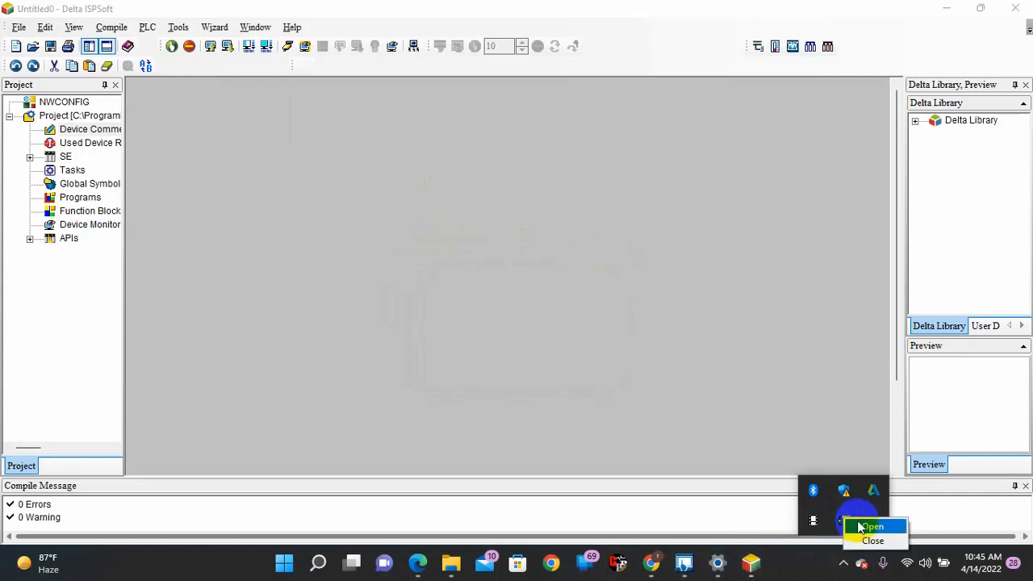
click(872, 541)
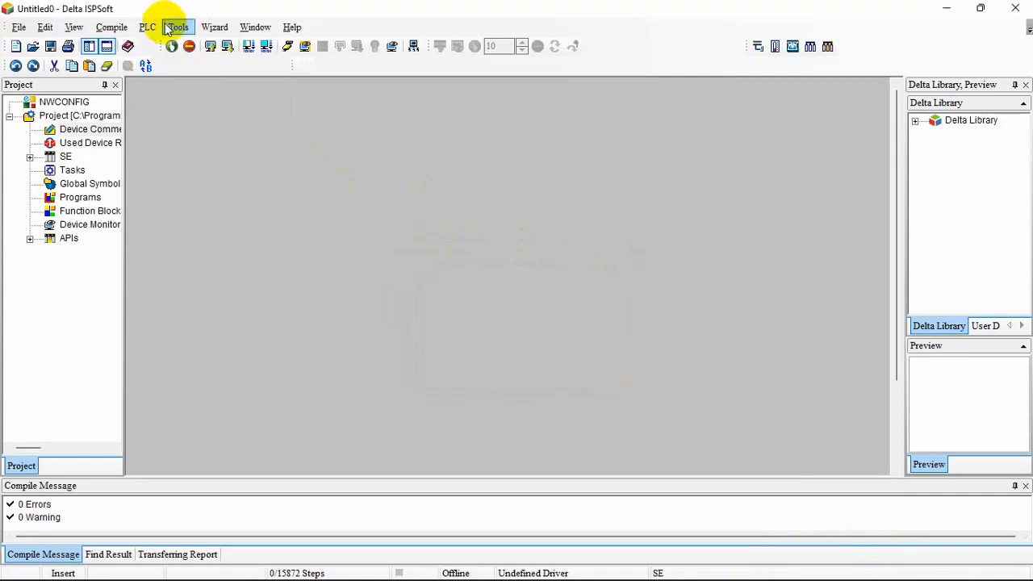
Try to stop the PLC and run it twice, confirming each command
click(189, 46)
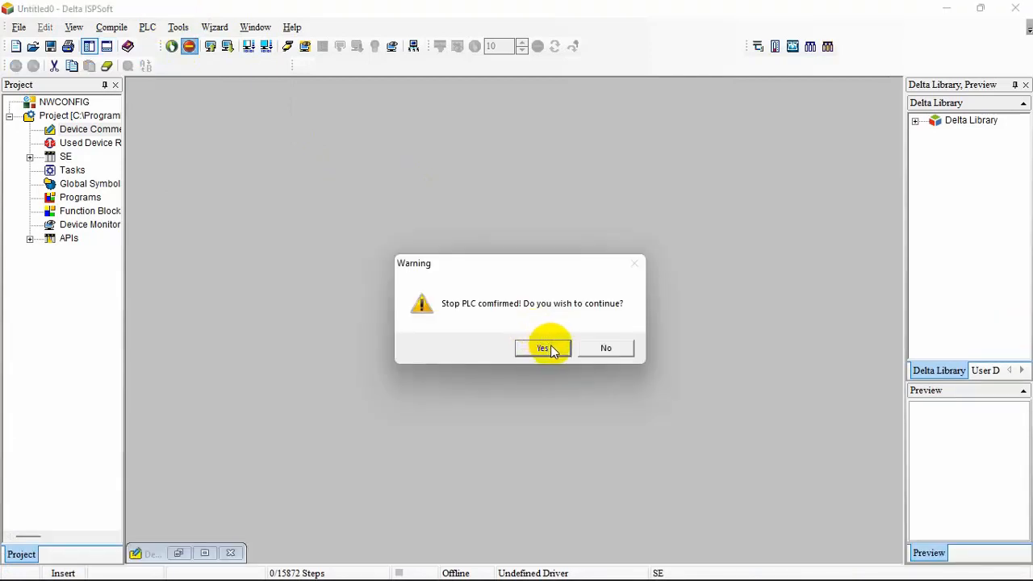
click(543, 347)
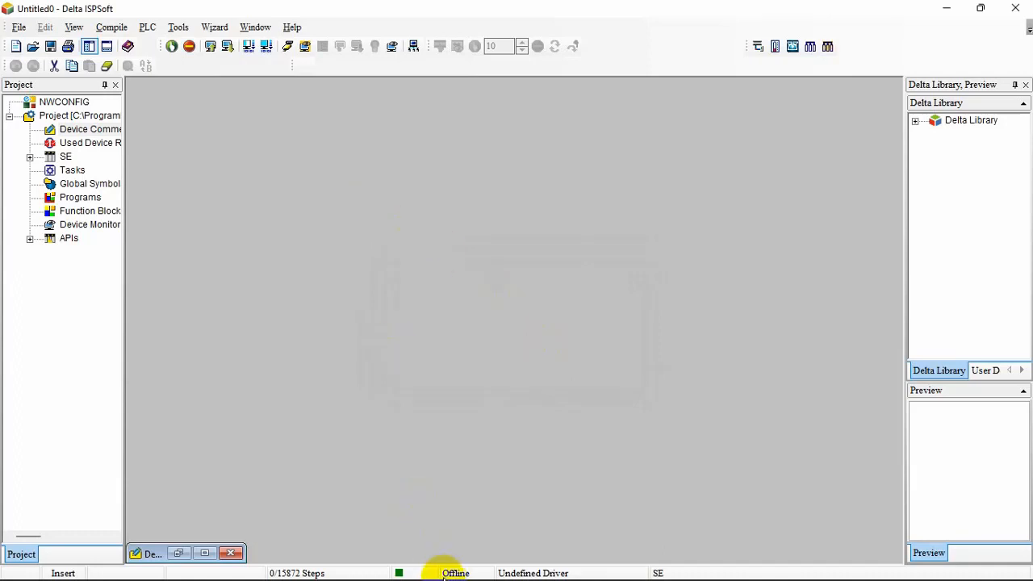
click(172, 47)
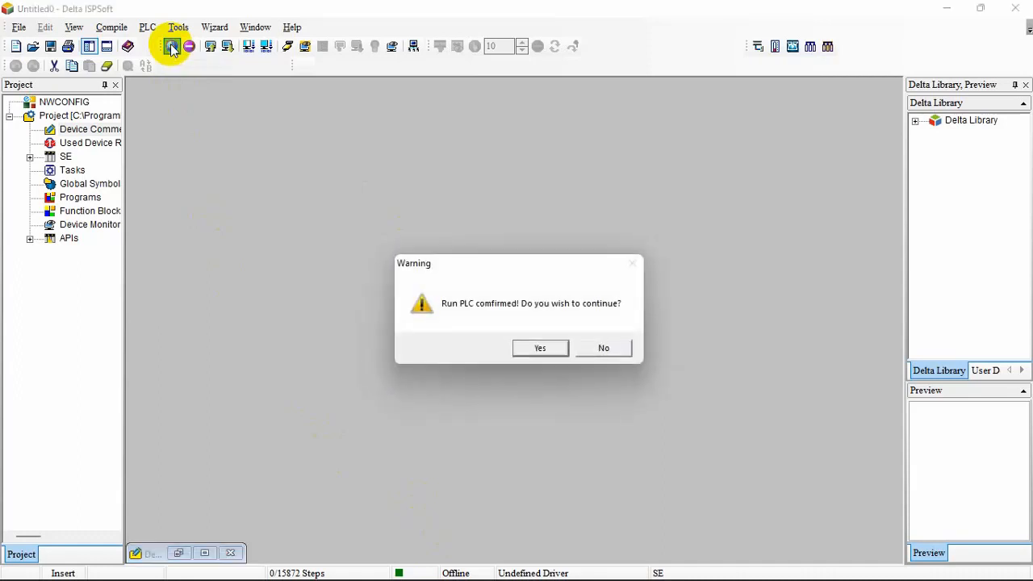
click(535, 348)
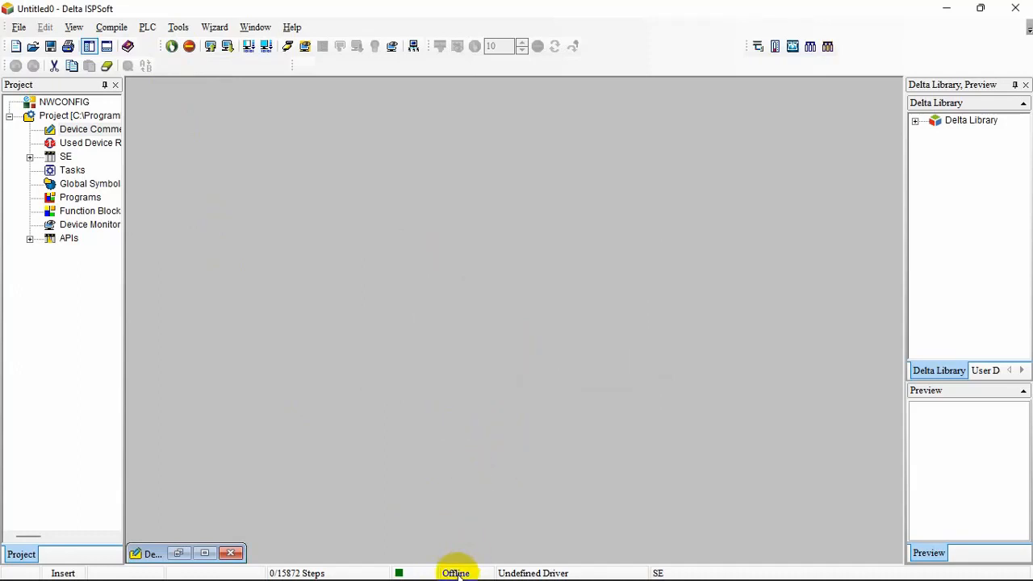
click(147, 28)
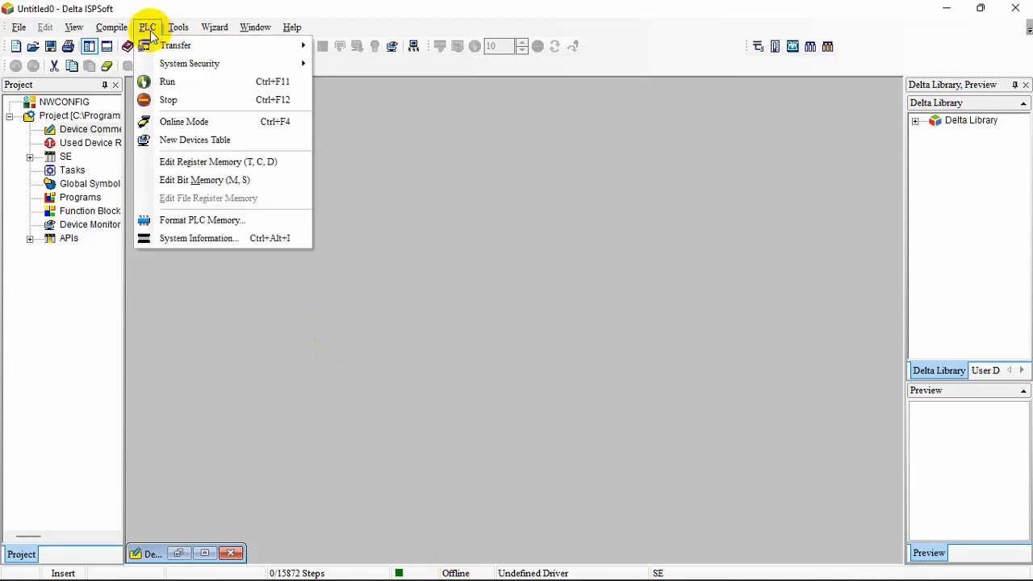
click(168, 82)
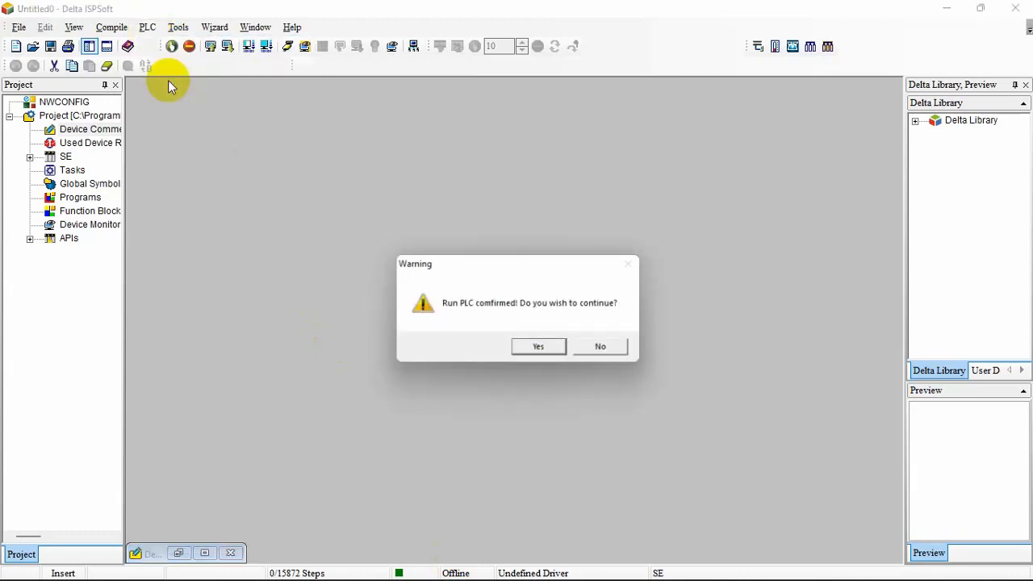
click(550, 347)
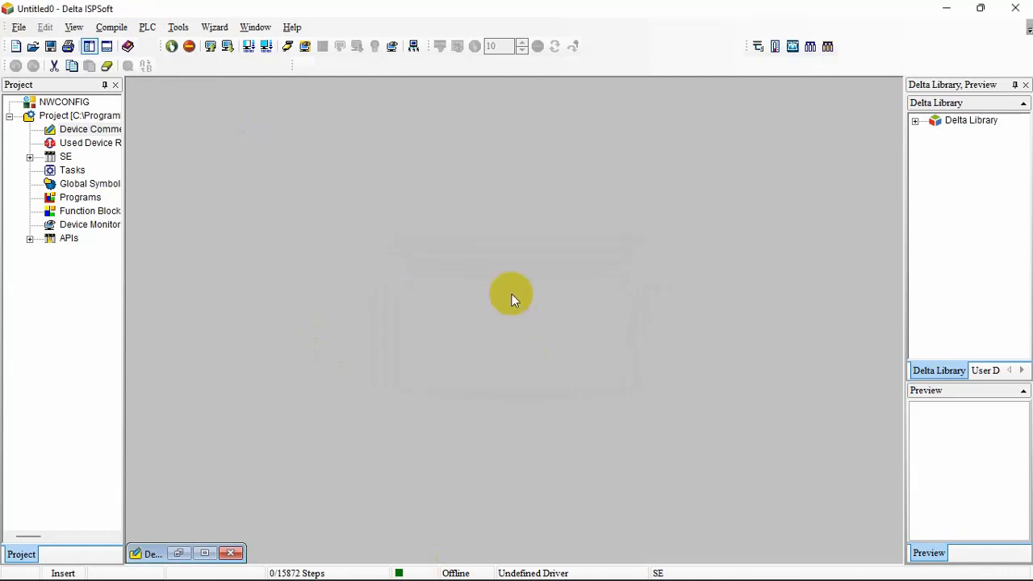
click(252, 33)
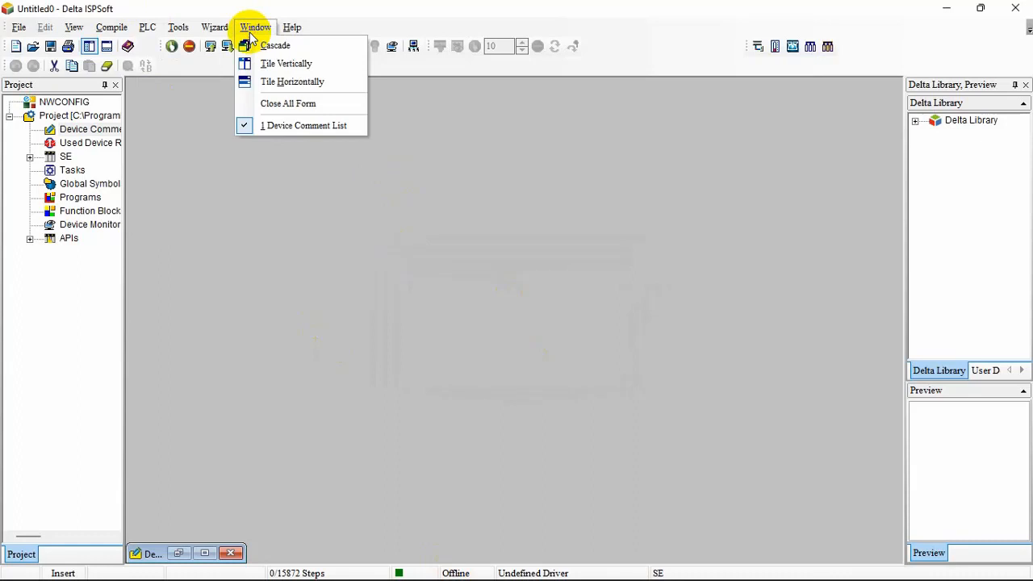
mouse_move(216, 33)
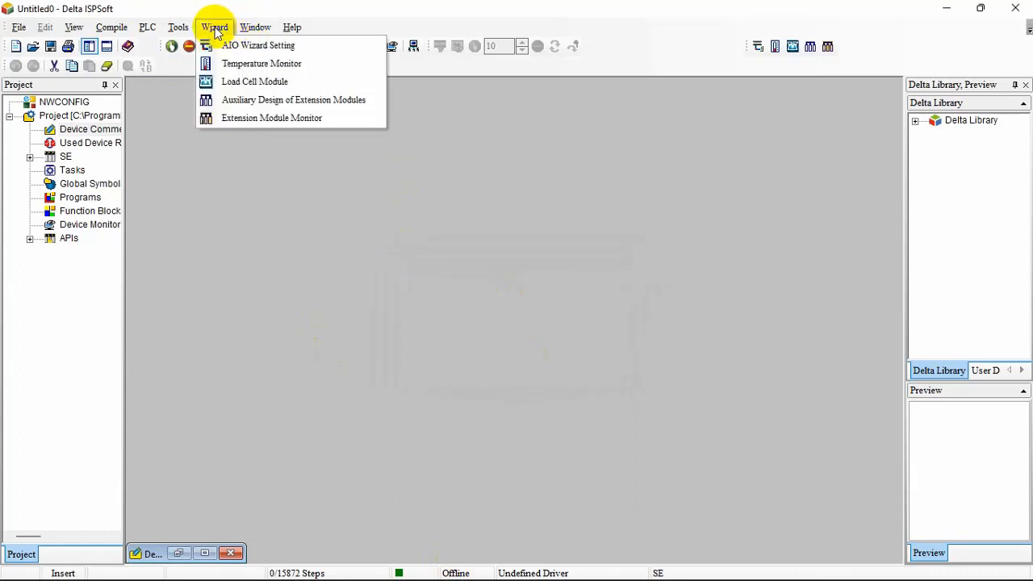
mouse_move(178, 30)
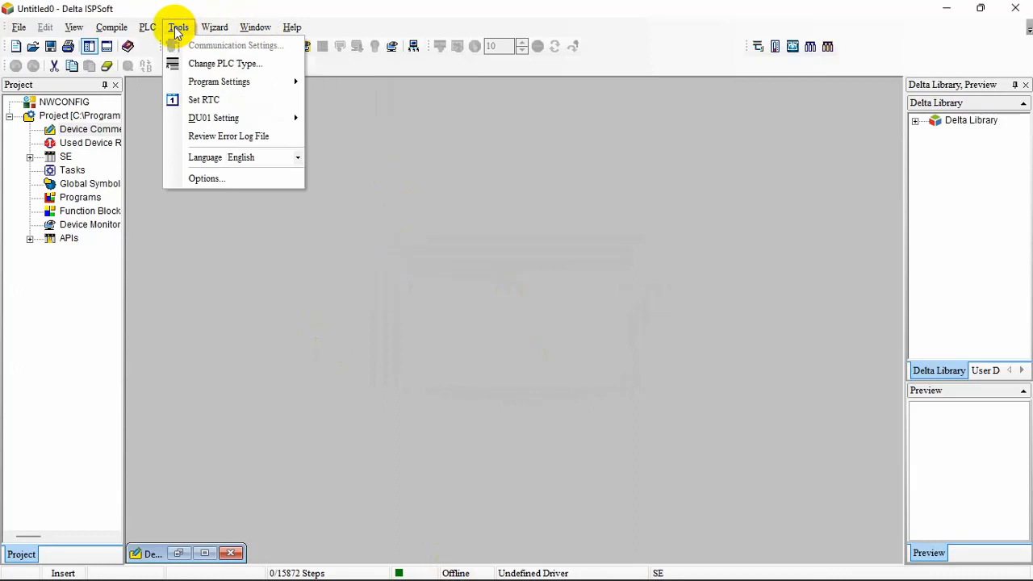
click(177, 29)
click(176, 30)
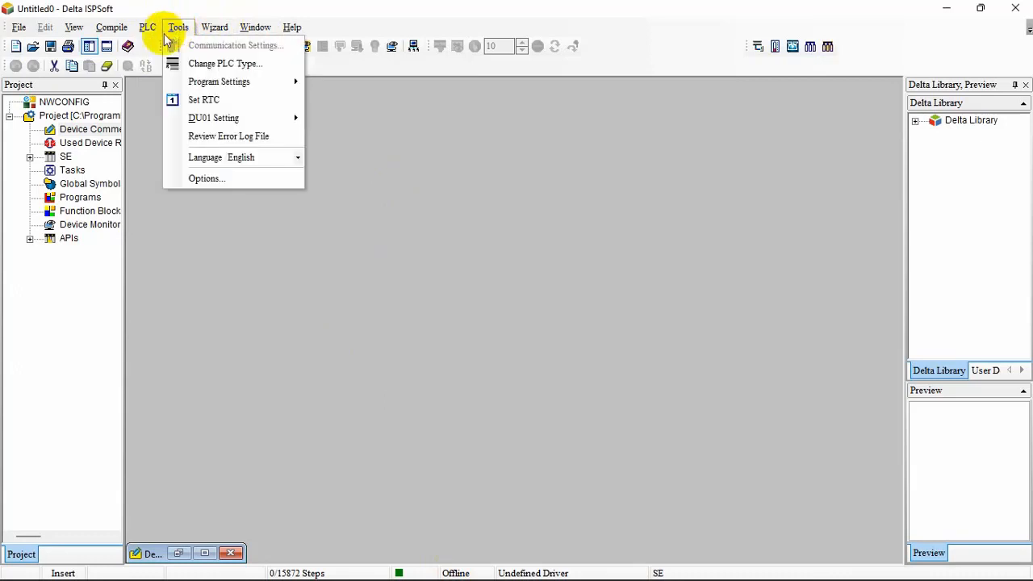
Try twice to download the project to the PLC and dismiss the resulting warning
mouse_move(148, 33)
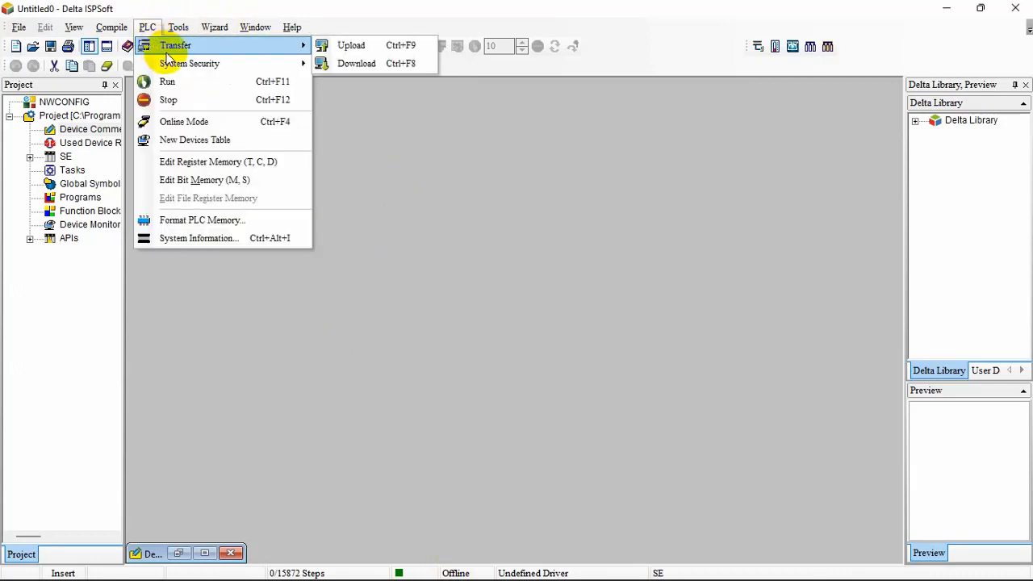
mouse_move(309, 44)
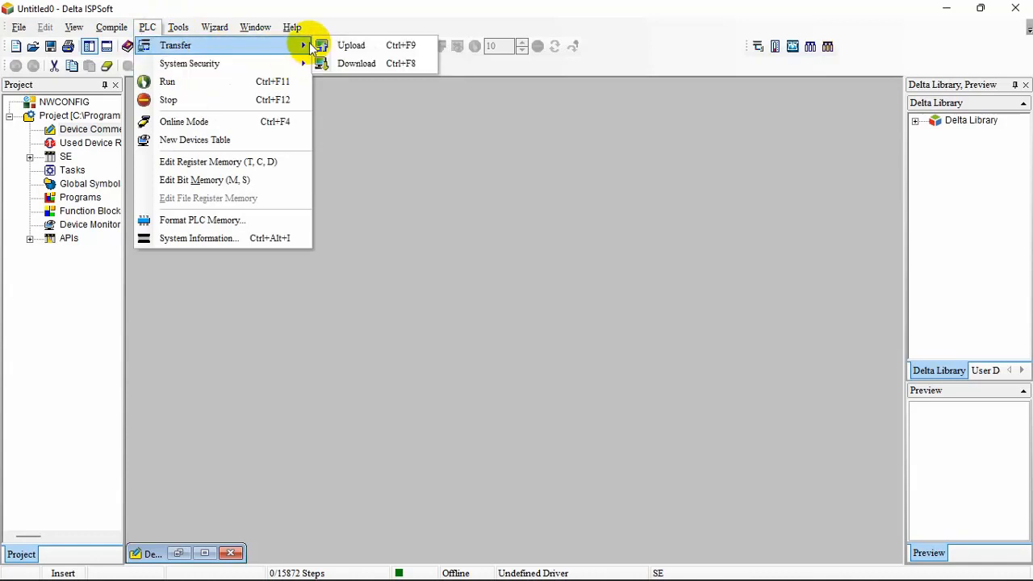
click(349, 65)
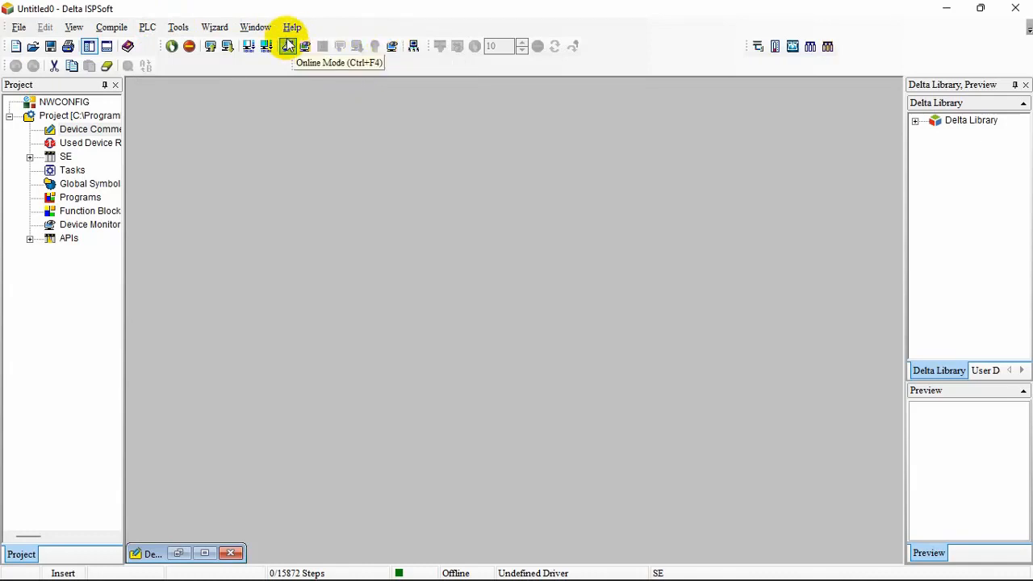
click(225, 46)
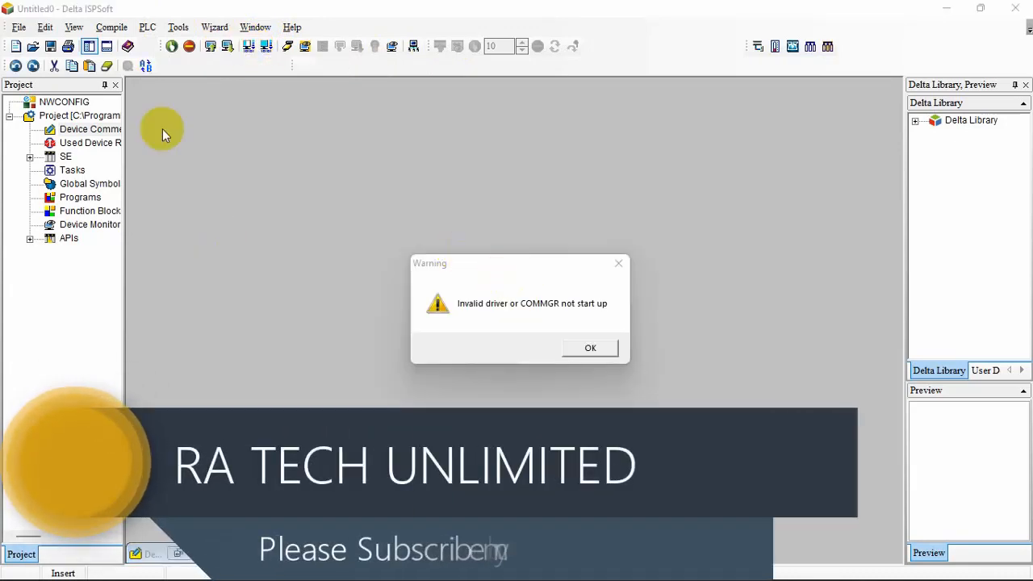
click(179, 28)
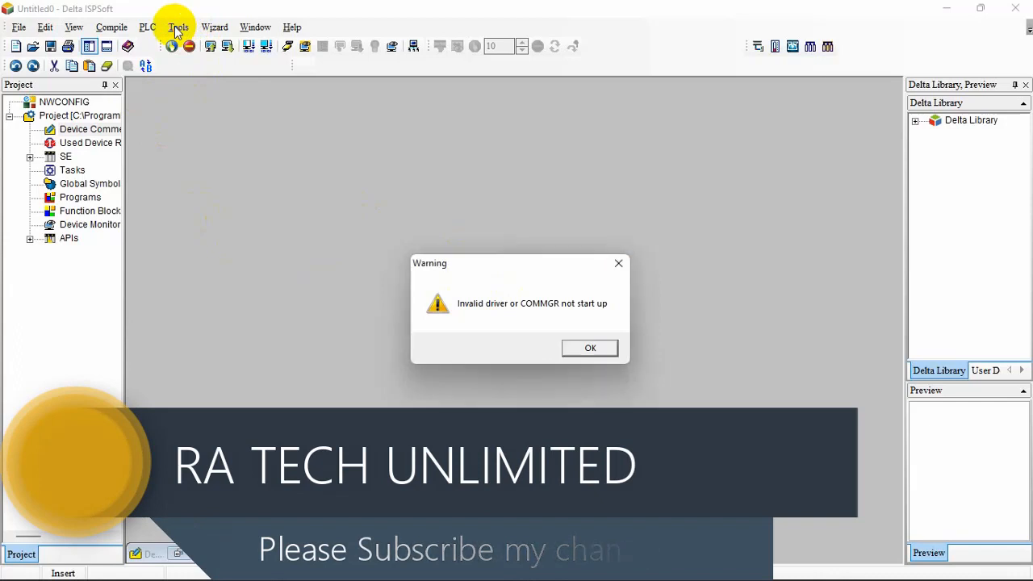
click(572, 348)
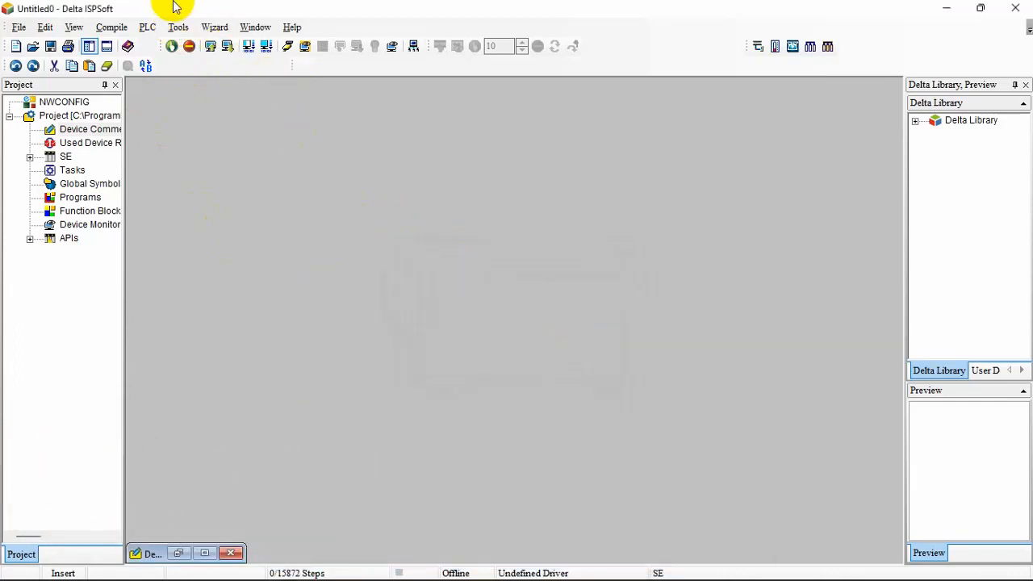
Try to open the communication settings again and dismiss the driver warning
click(177, 28)
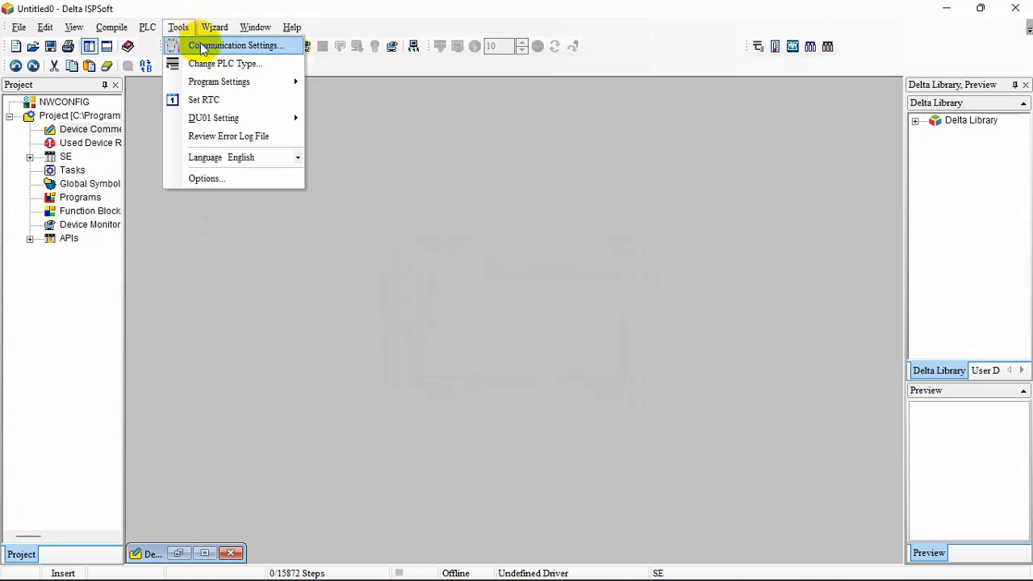
click(202, 47)
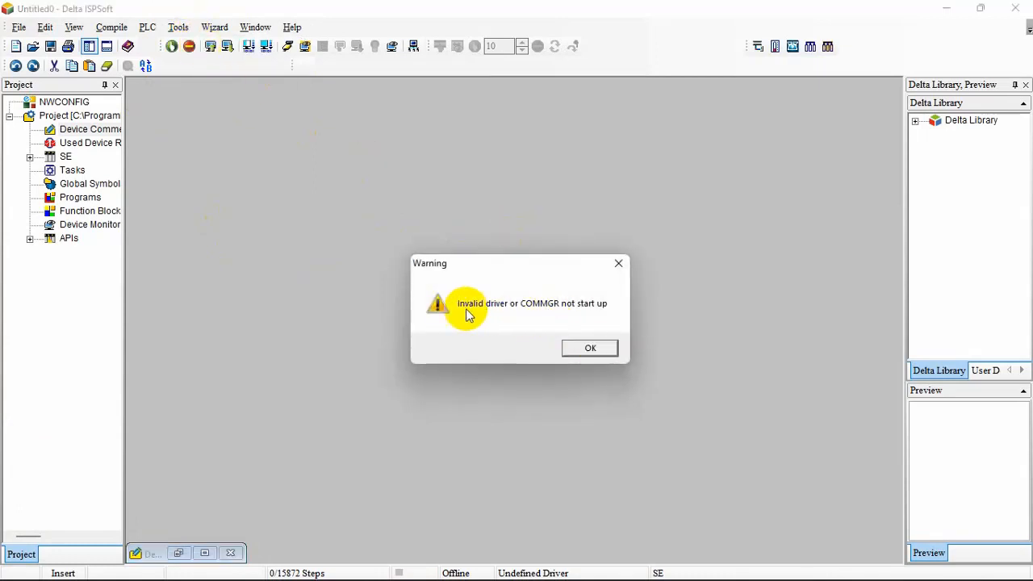
click(591, 349)
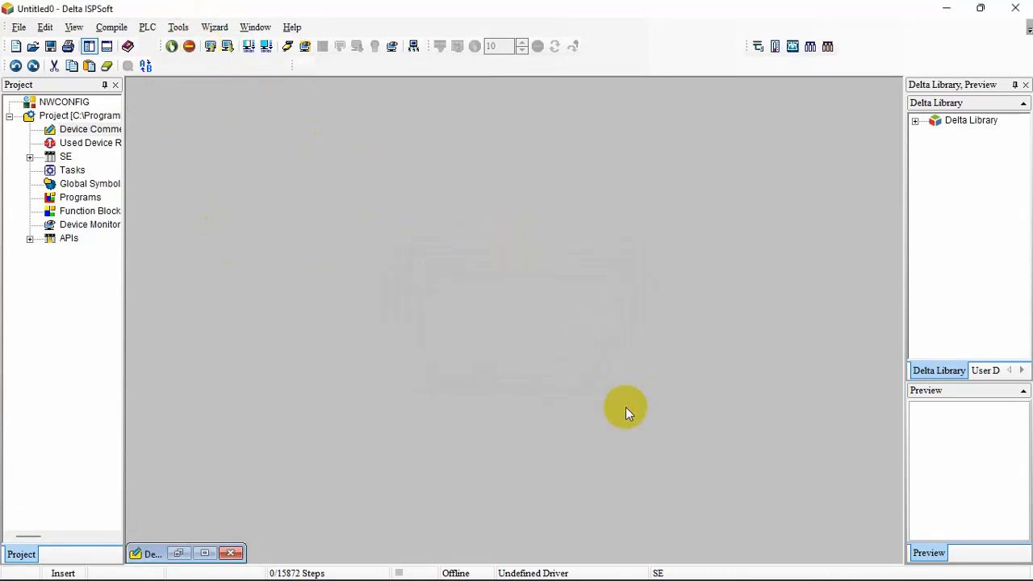
Open the main window of the COMMGR instance running in the background
click(842, 565)
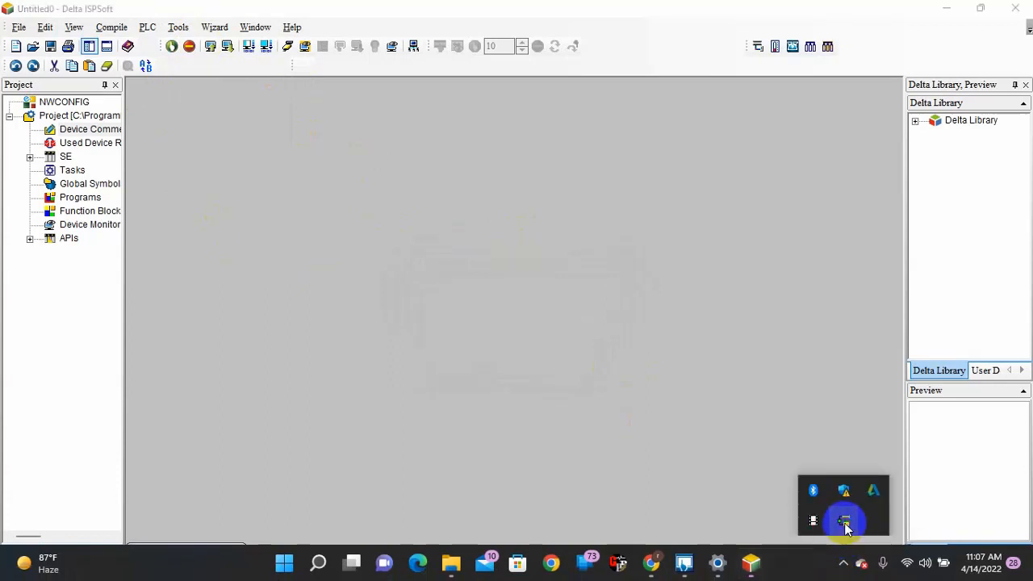
right_click(845, 522)
click(872, 533)
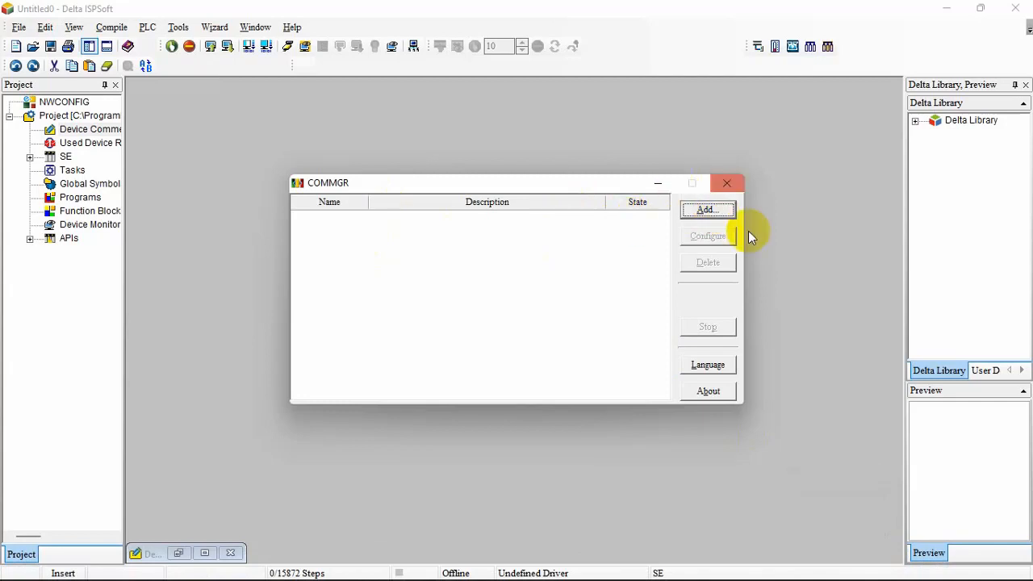
View the default properties for a new COMMGR driver without adding it, and check the COM ports in Device Manager
click(704, 212)
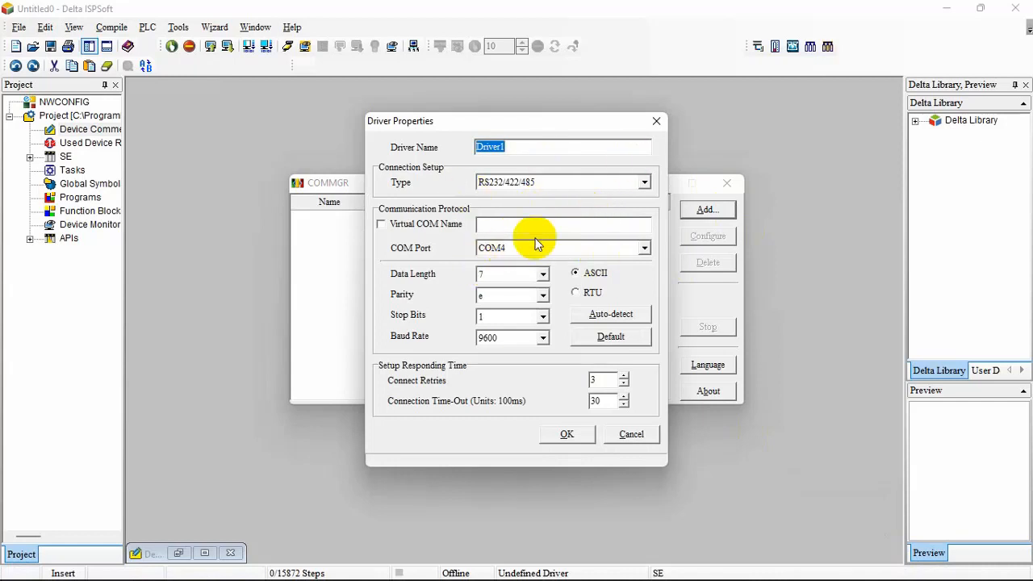
click(656, 124)
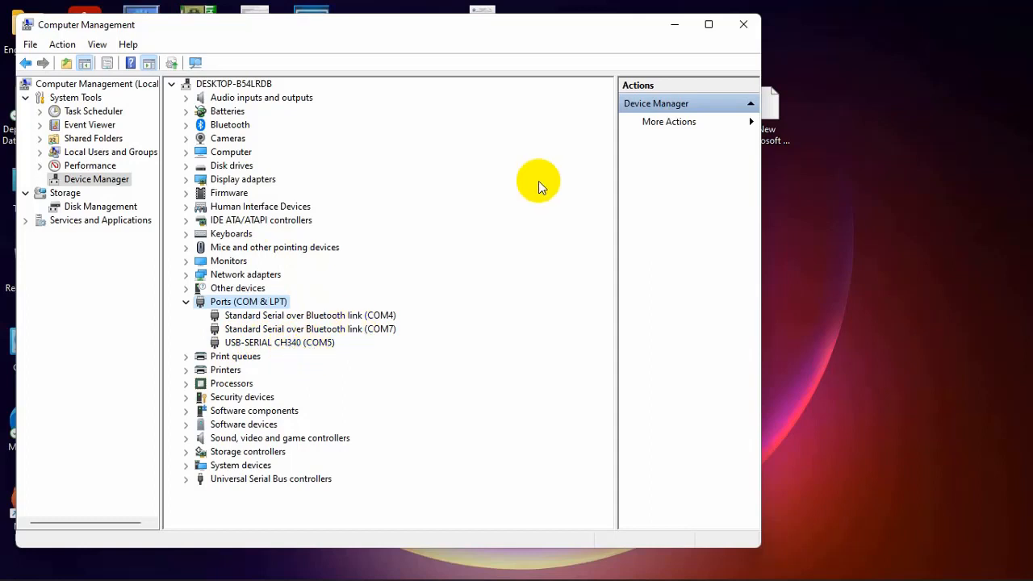
click(675, 27)
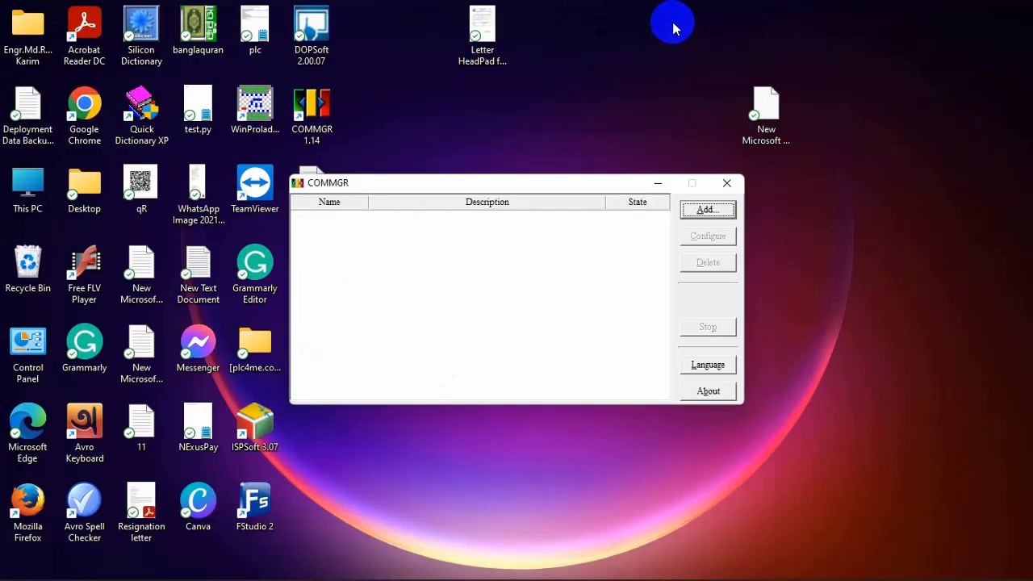
Add an RS232/422/485 driver in COMMGR on the USB-SERIAL CH340 port (COM5), keeping the default protocol settings
click(694, 211)
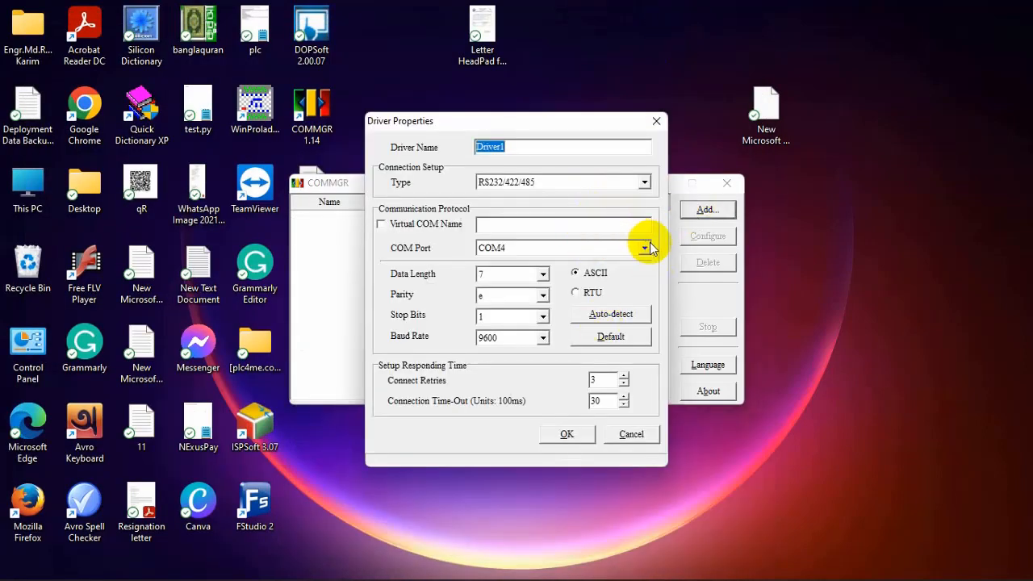
click(648, 248)
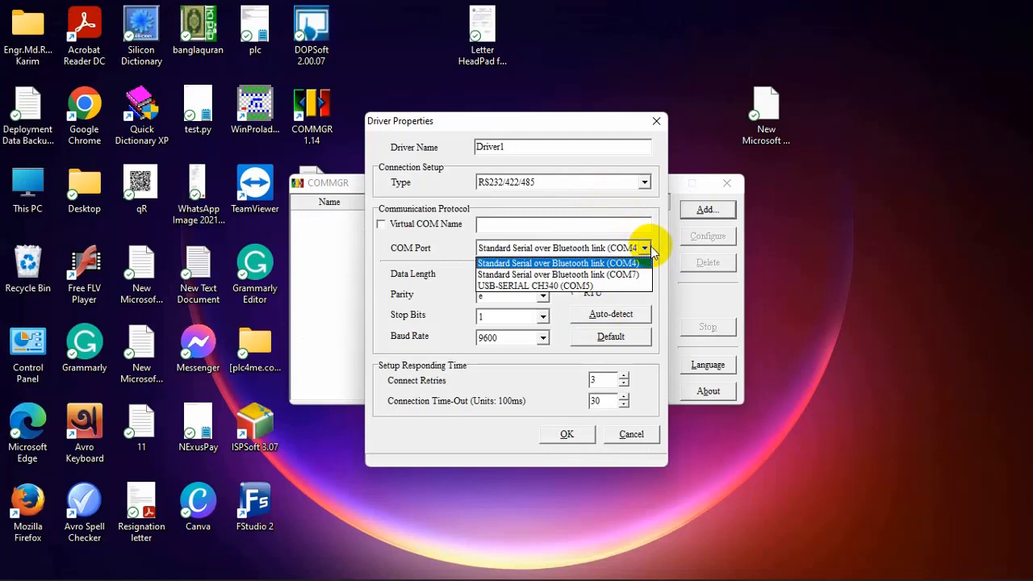
click(603, 286)
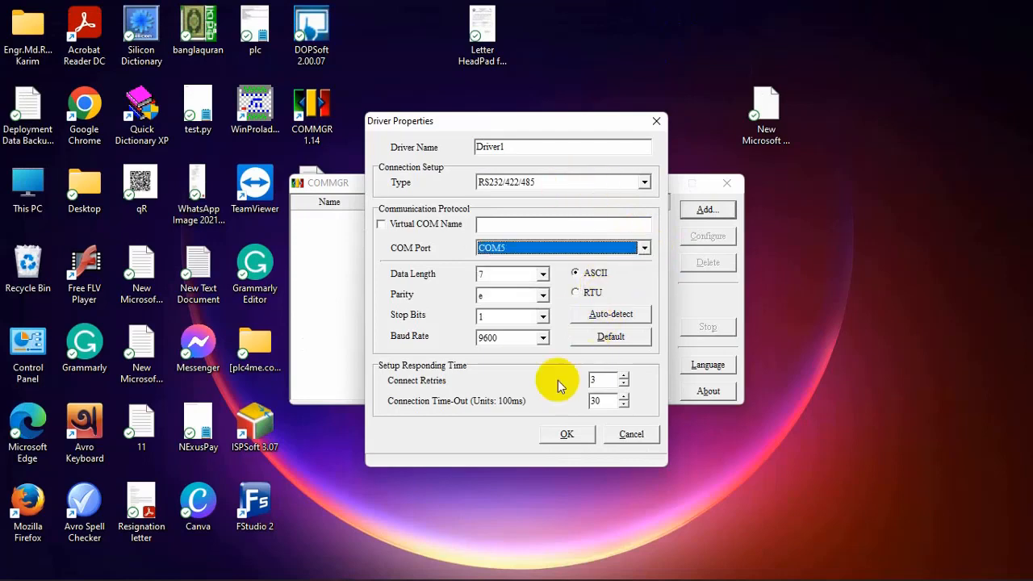
mouse_move(538, 578)
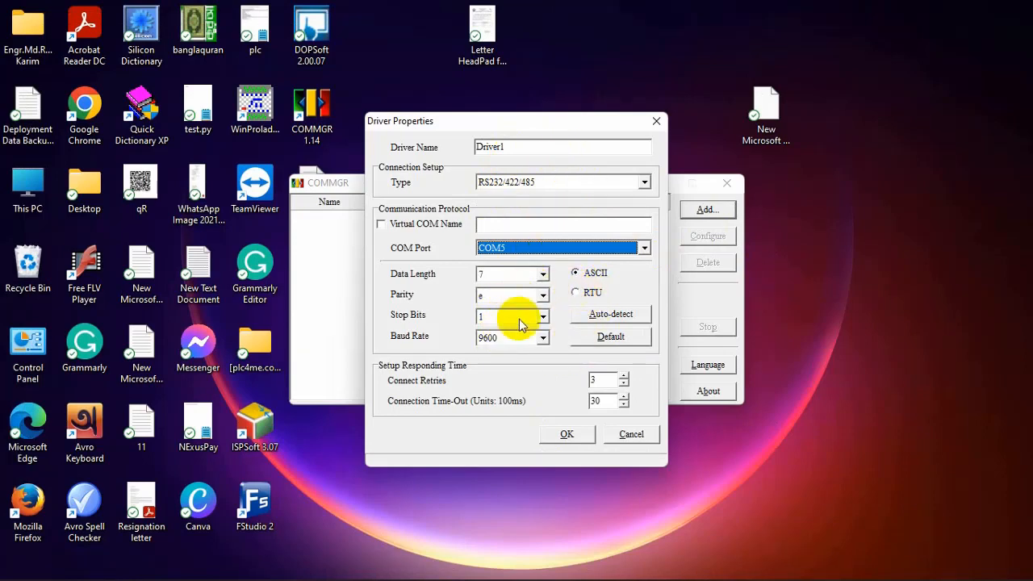
click(568, 434)
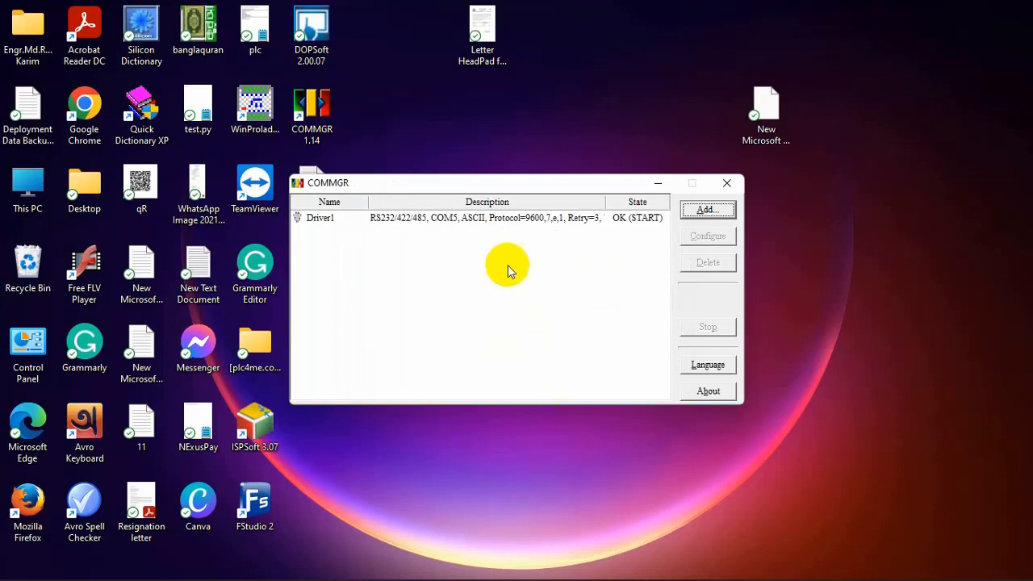
Review the properties of Driver1 in COMMGR, keeping its COM5 port and ASCII protocol settings
click(433, 224)
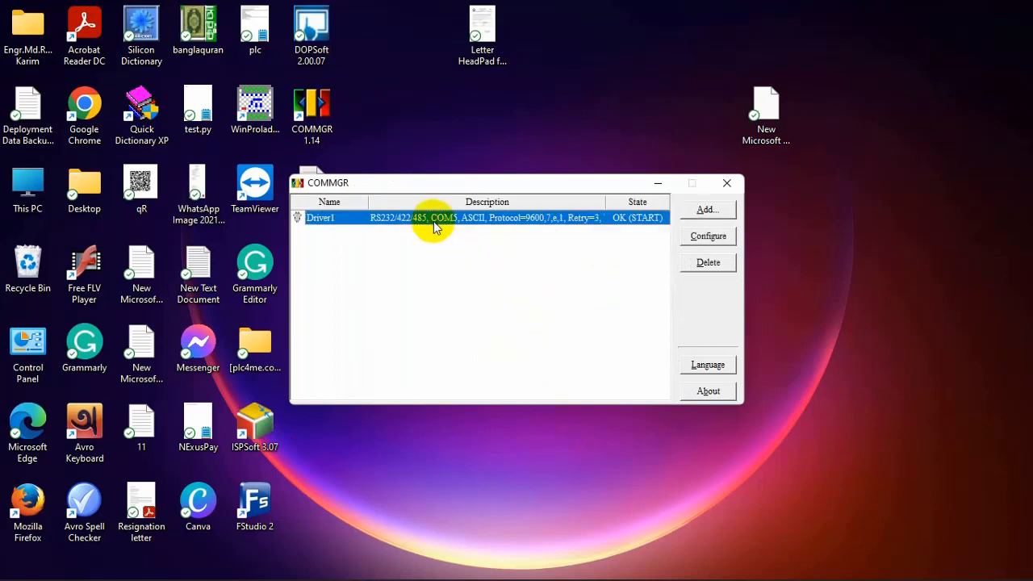
double_click(483, 225)
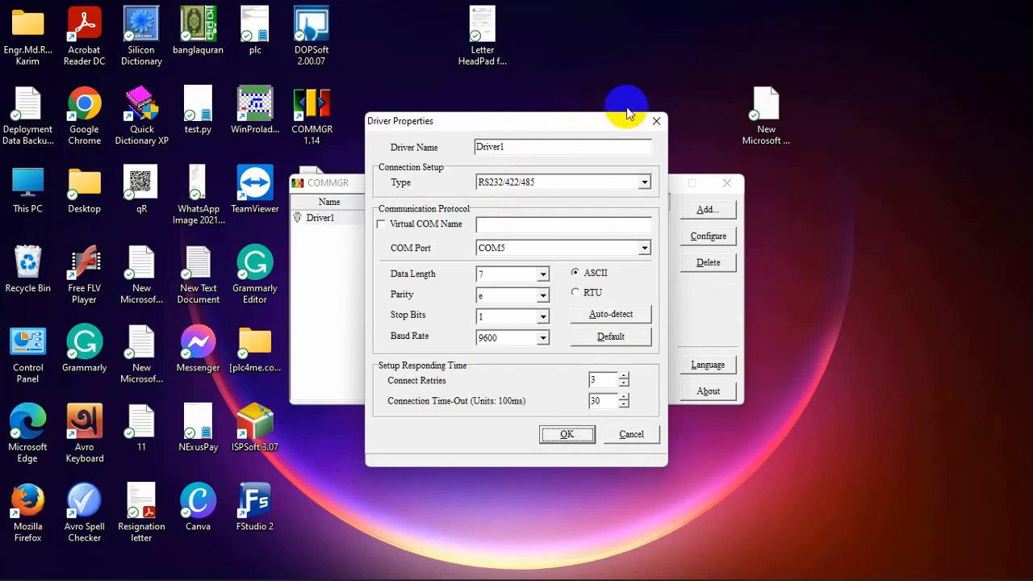
click(556, 433)
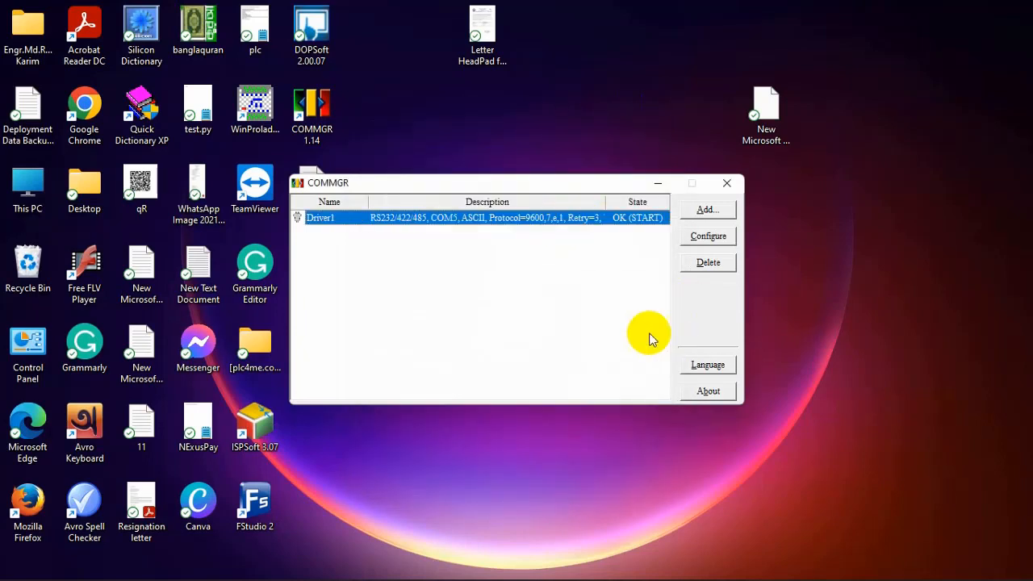
click(707, 241)
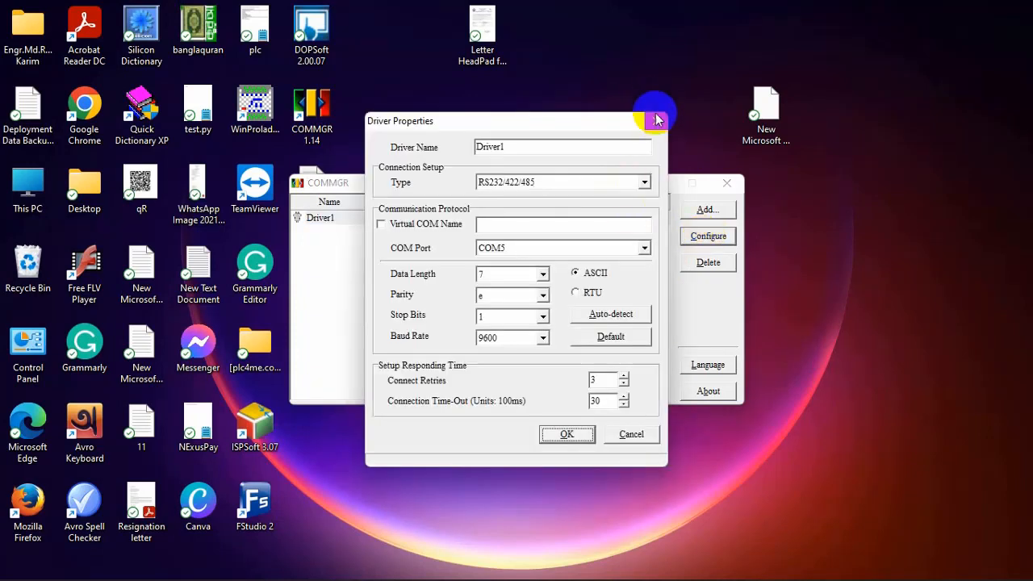
click(655, 119)
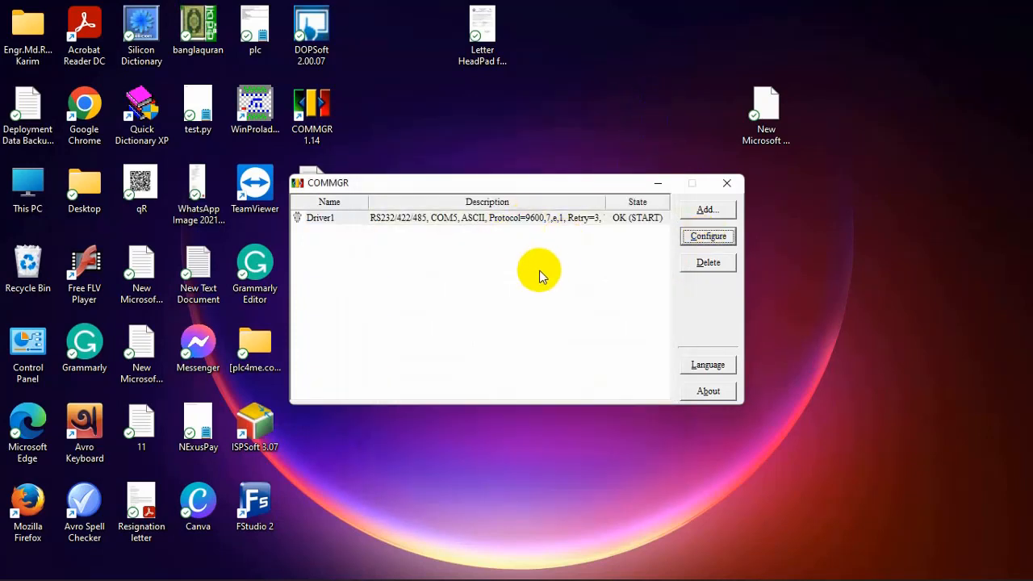
Switch to ISPSoft and choose Driver1 with station address 5 in the communication settings
mouse_move(779, 572)
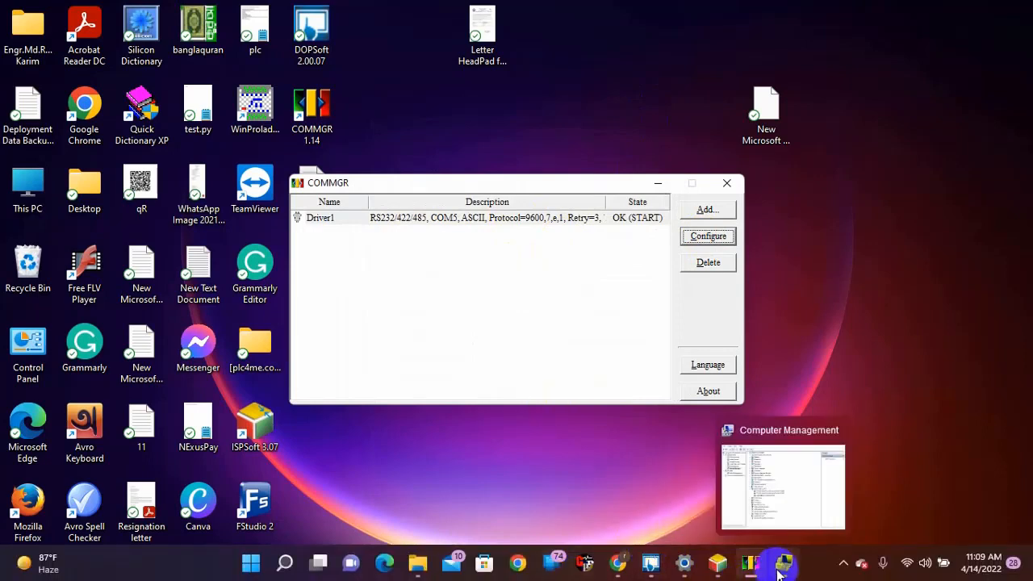
click(714, 569)
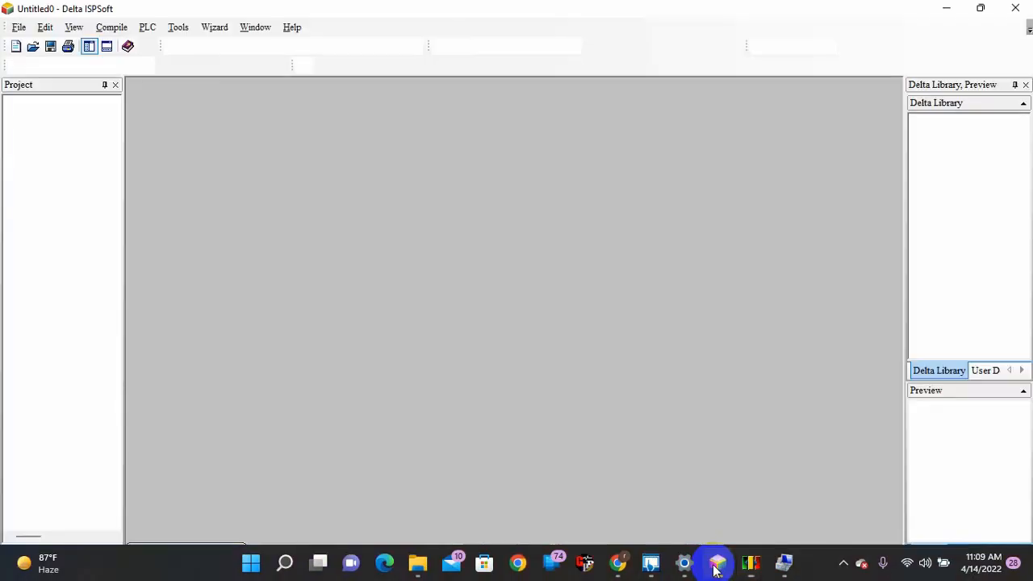
click(179, 29)
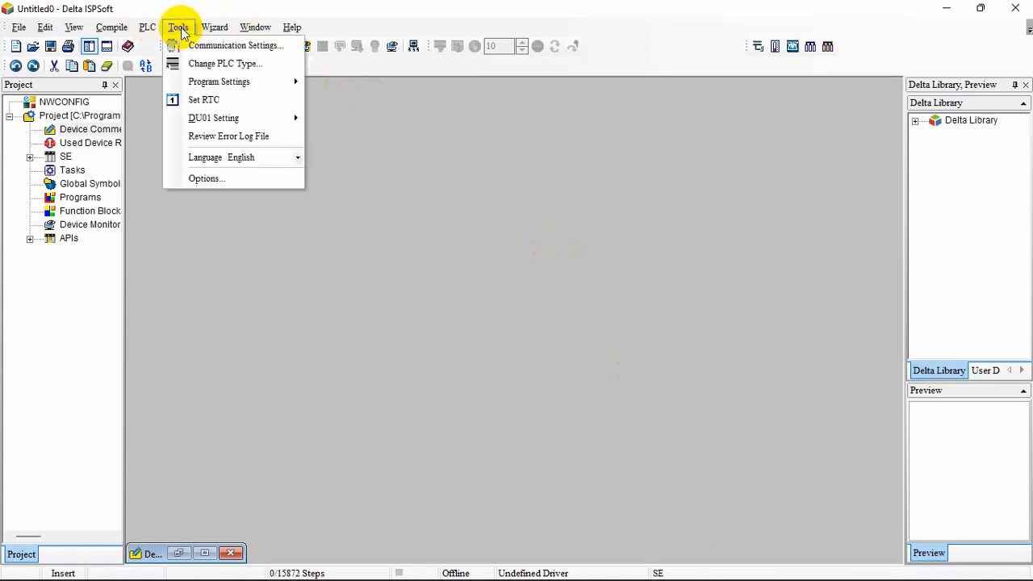
click(196, 46)
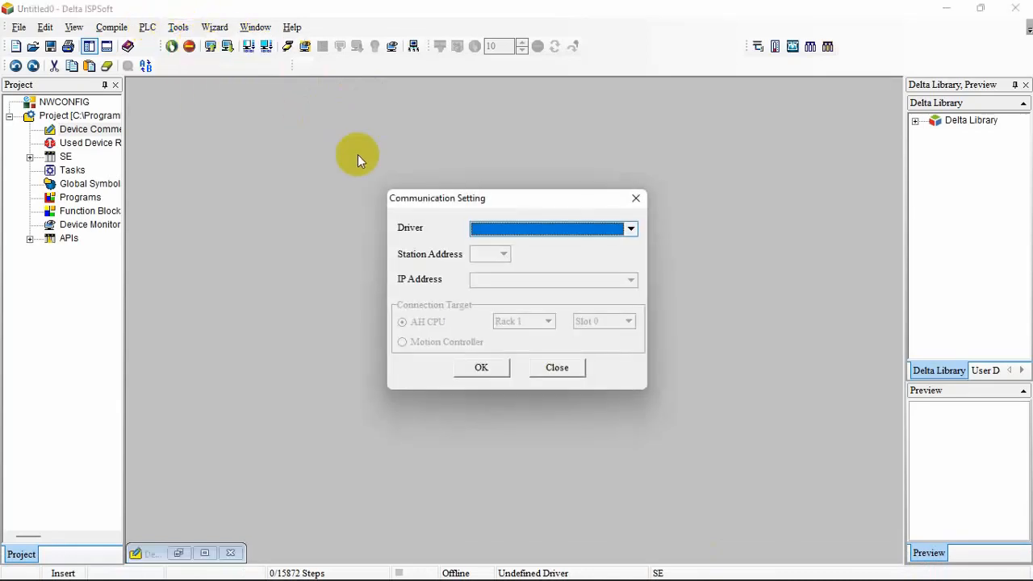
click(631, 231)
click(612, 247)
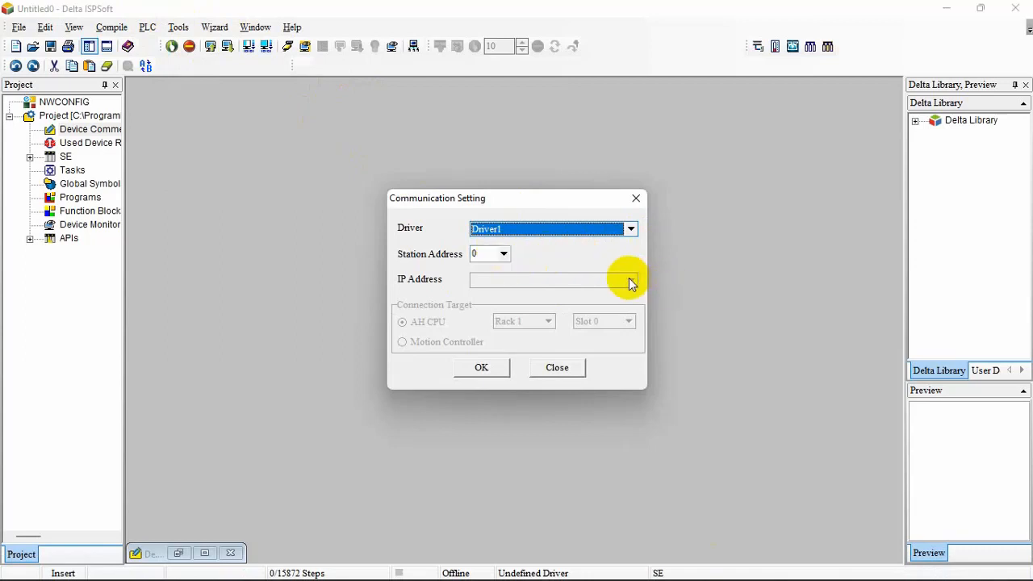
click(503, 253)
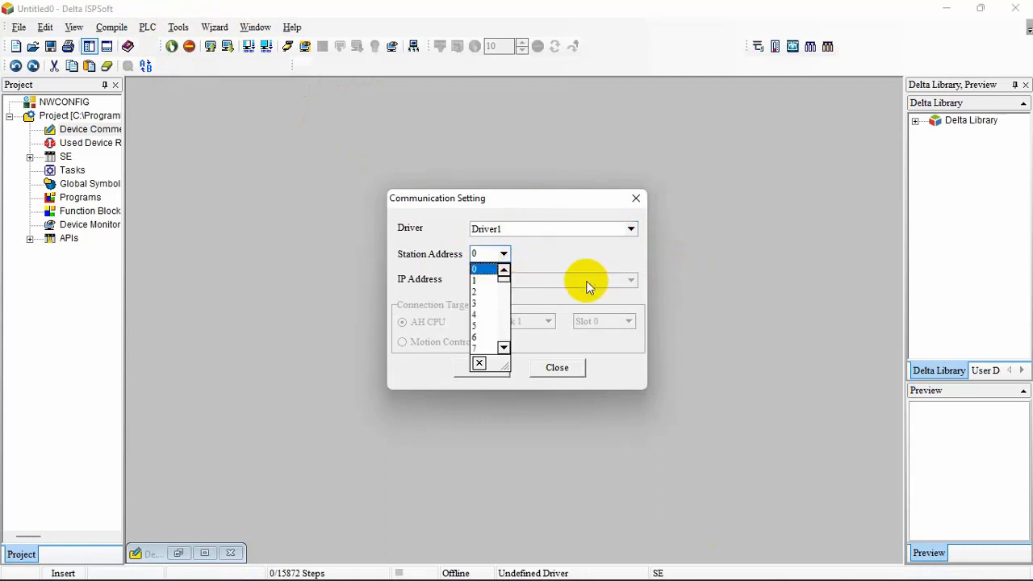
click(489, 325)
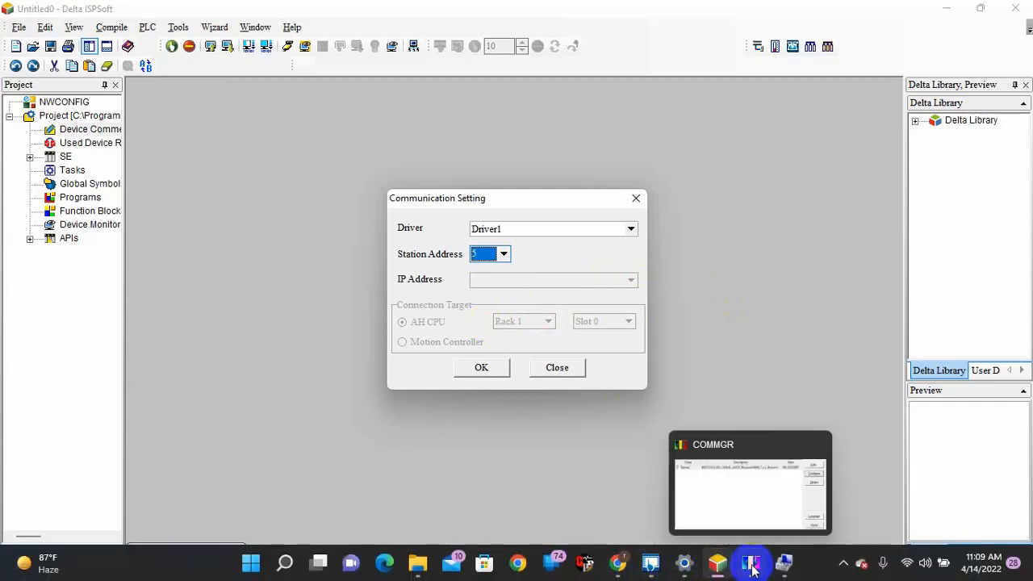
Switch to COMMGR and try to auto-detect Driver1's communication parameters using node ID 0, cancelling the scan
click(749, 564)
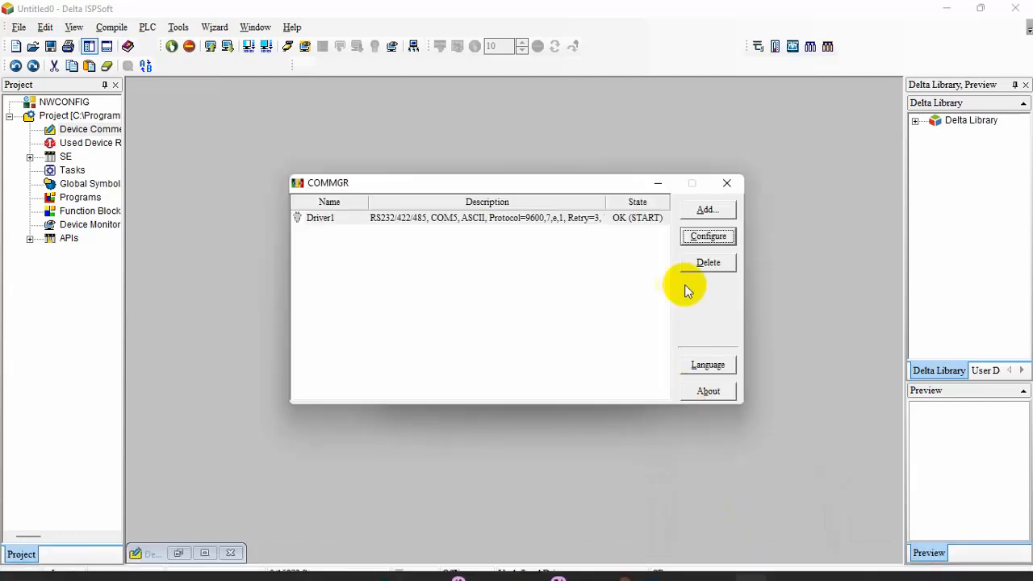
double_click(565, 224)
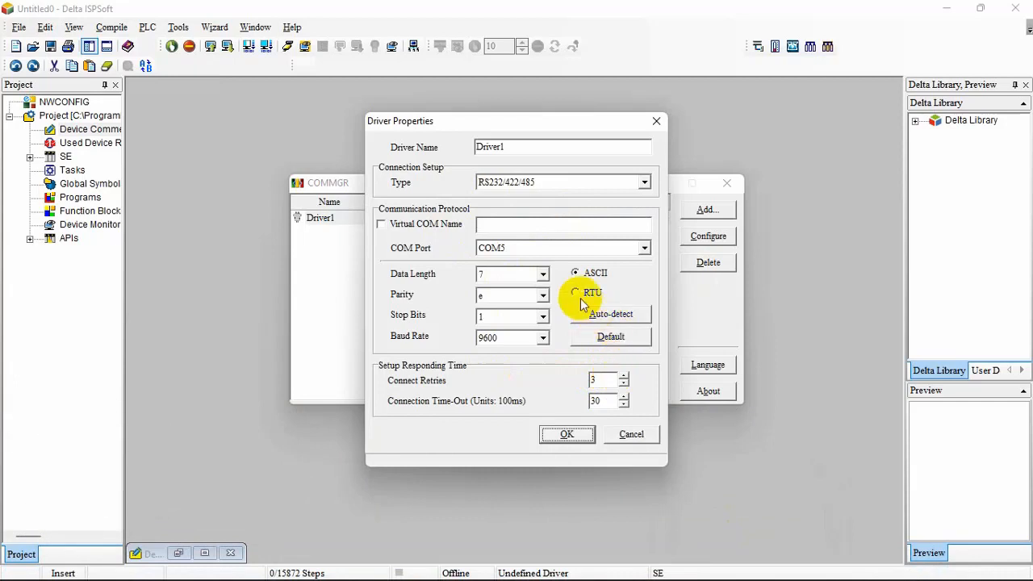
click(613, 314)
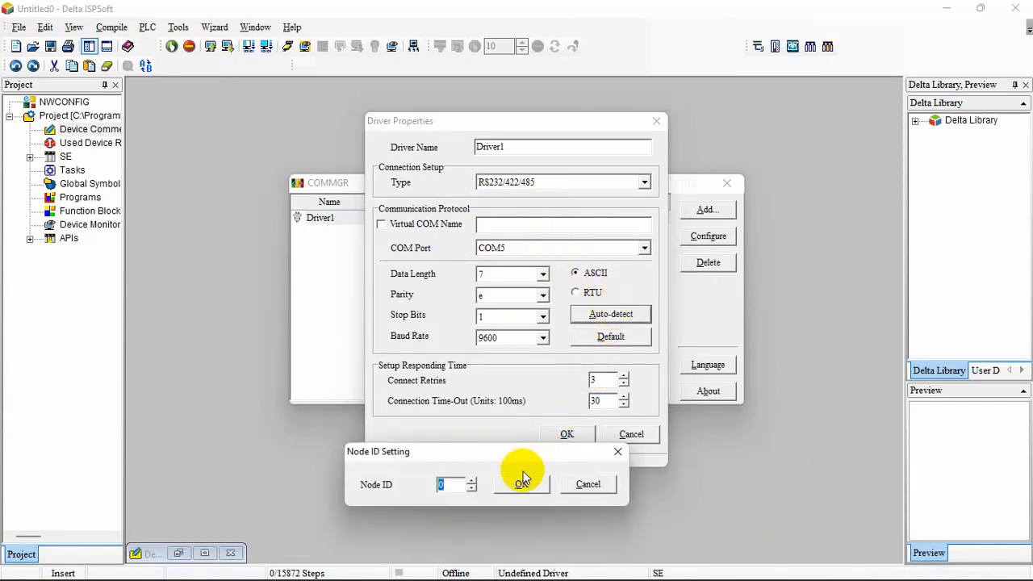
click(524, 484)
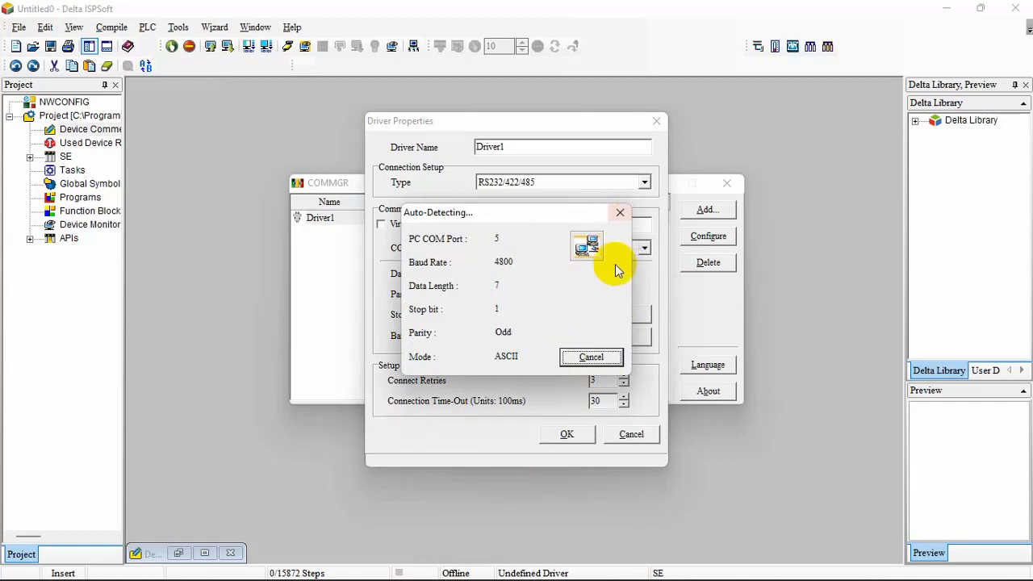
click(591, 357)
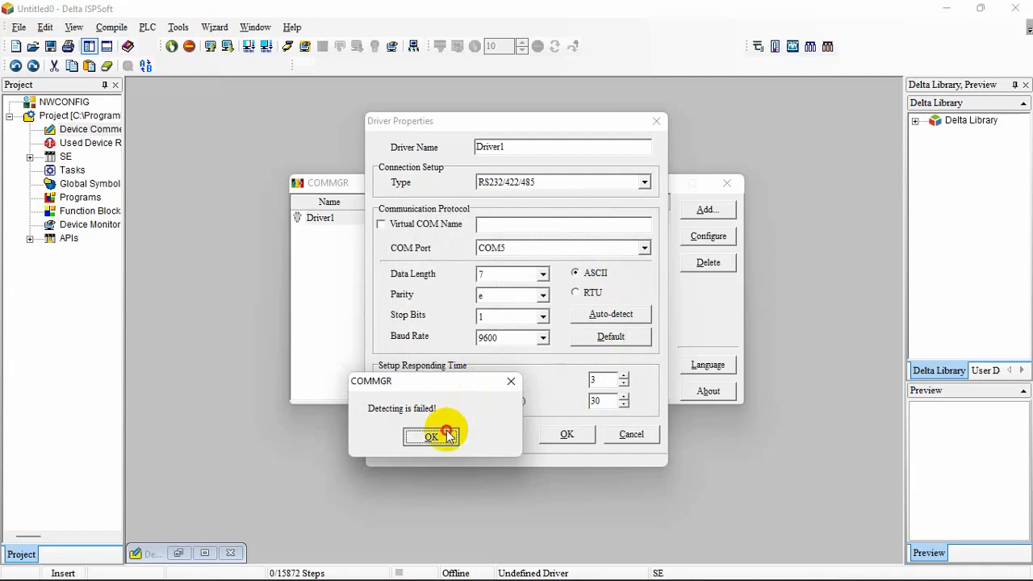
click(448, 435)
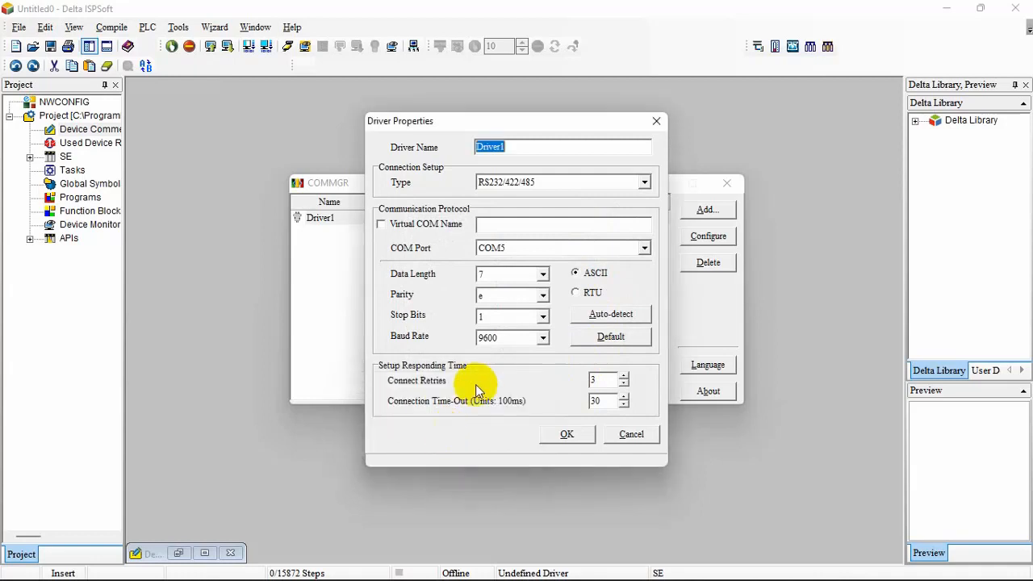
Run Driver1's auto-detection again with node ID 0, moving the detection window aside before stopping it
click(609, 316)
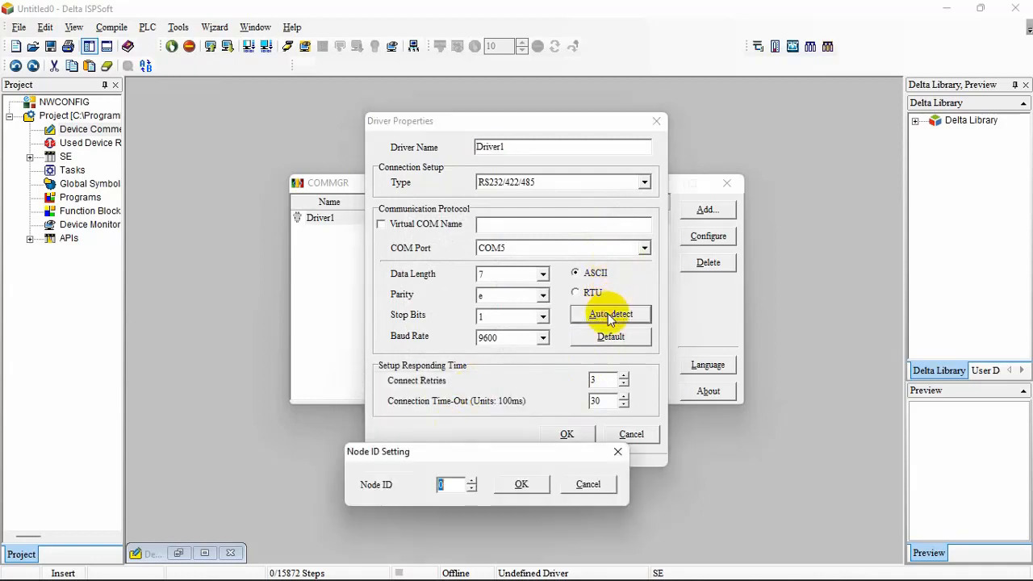
click(522, 484)
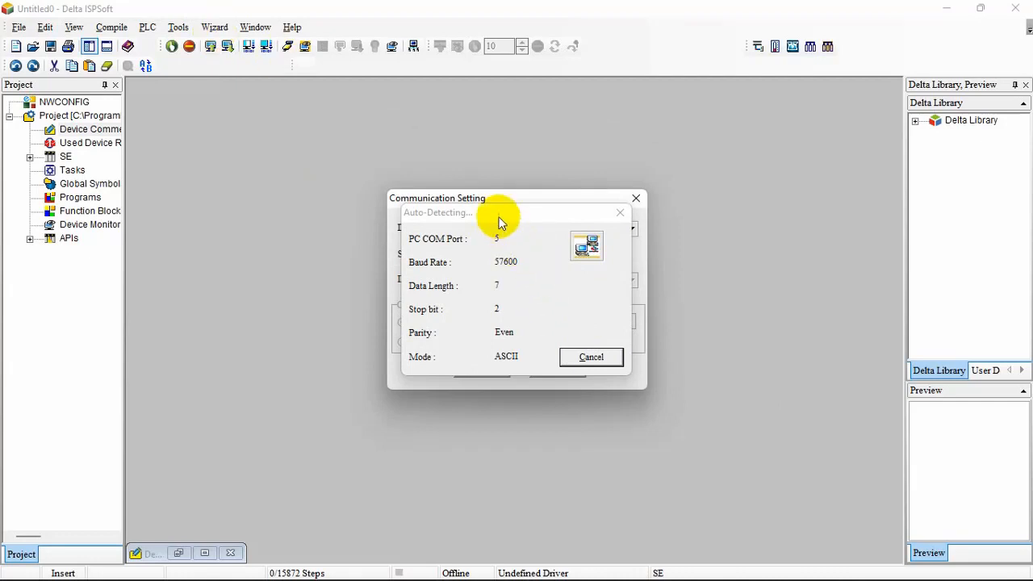
drag(495, 209, 791, 173)
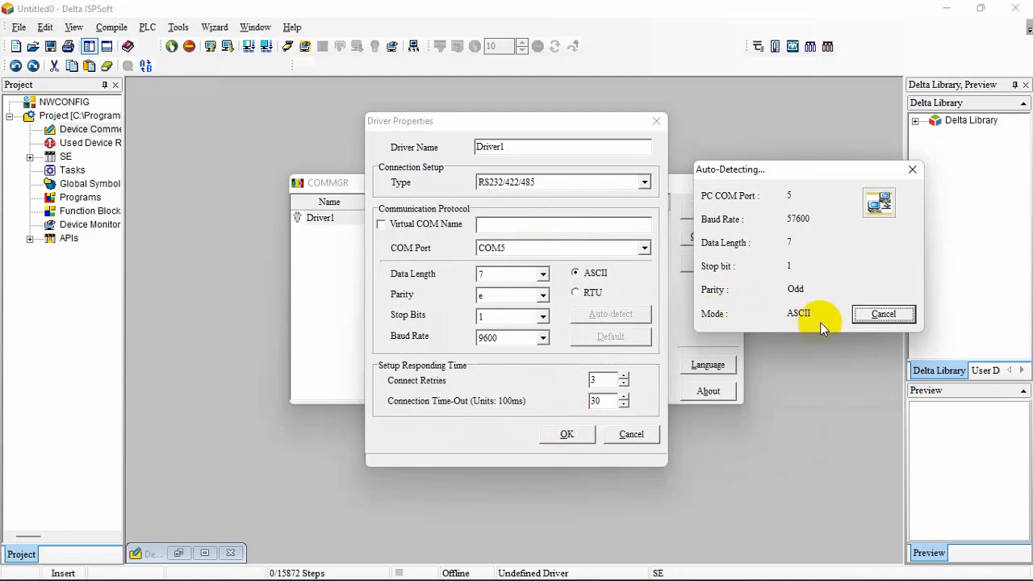
click(911, 169)
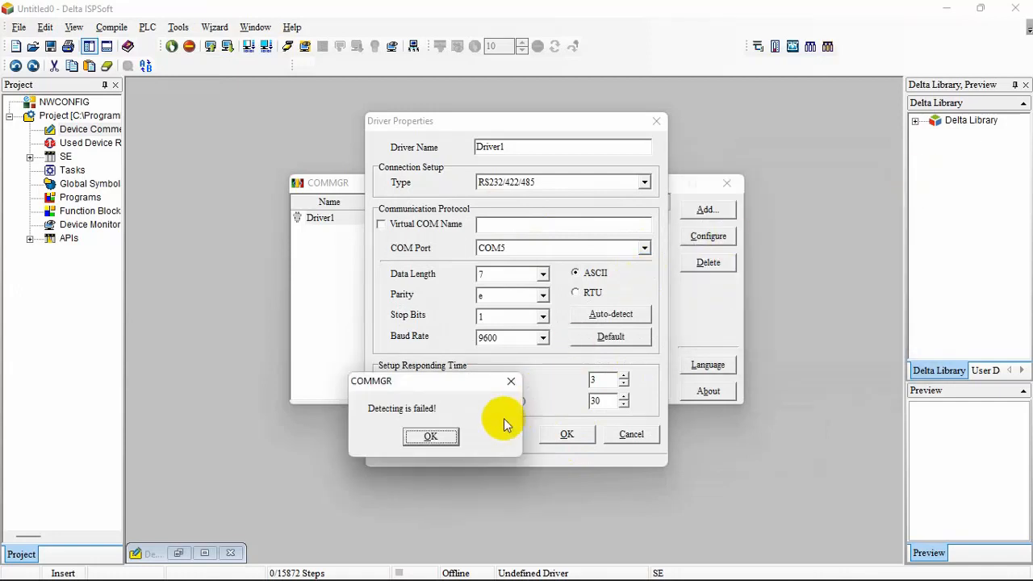
click(436, 438)
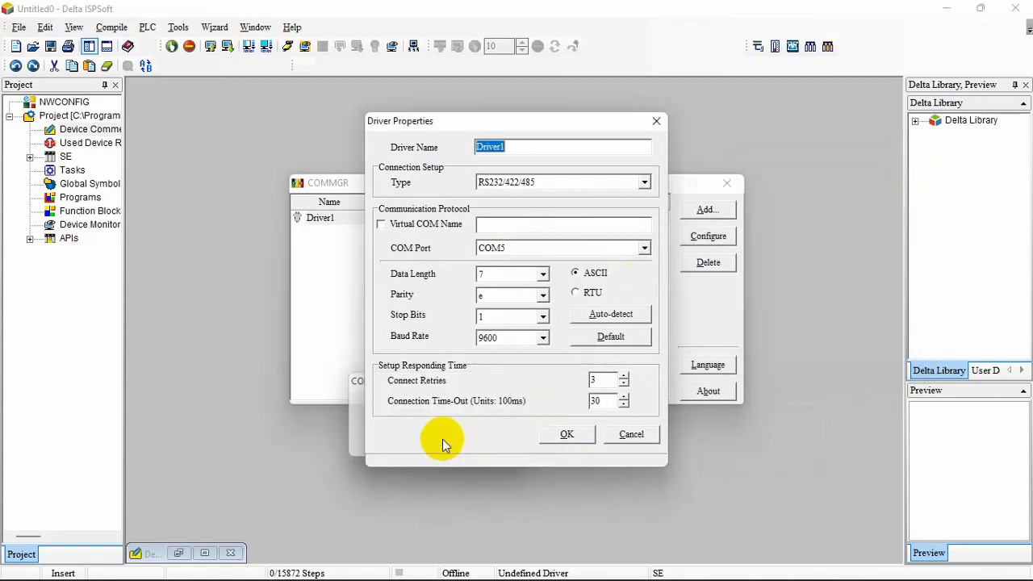
Retry the auto-detection once more with node ID 0, stop it, and close the driver properties without saving
click(611, 317)
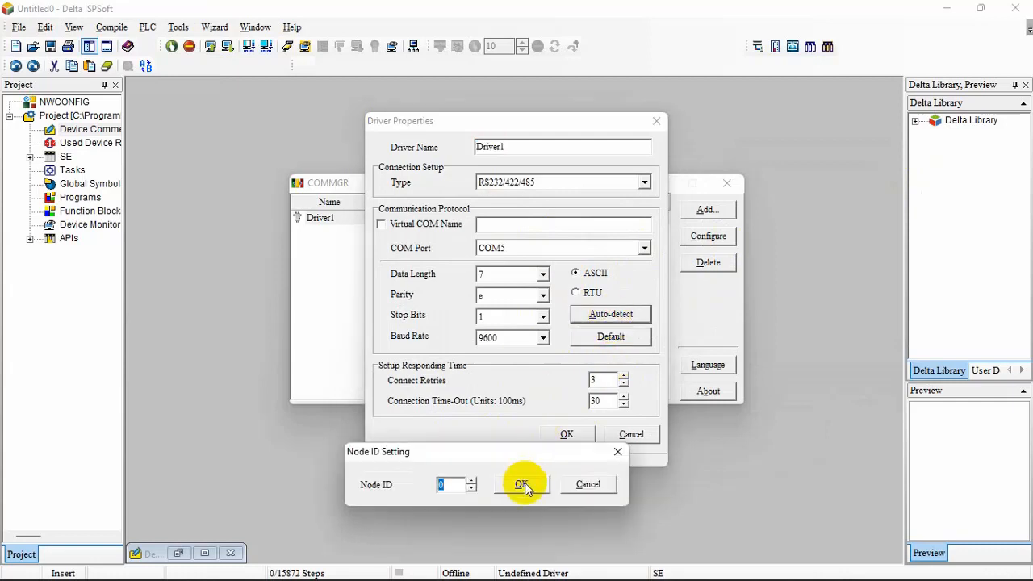
click(521, 485)
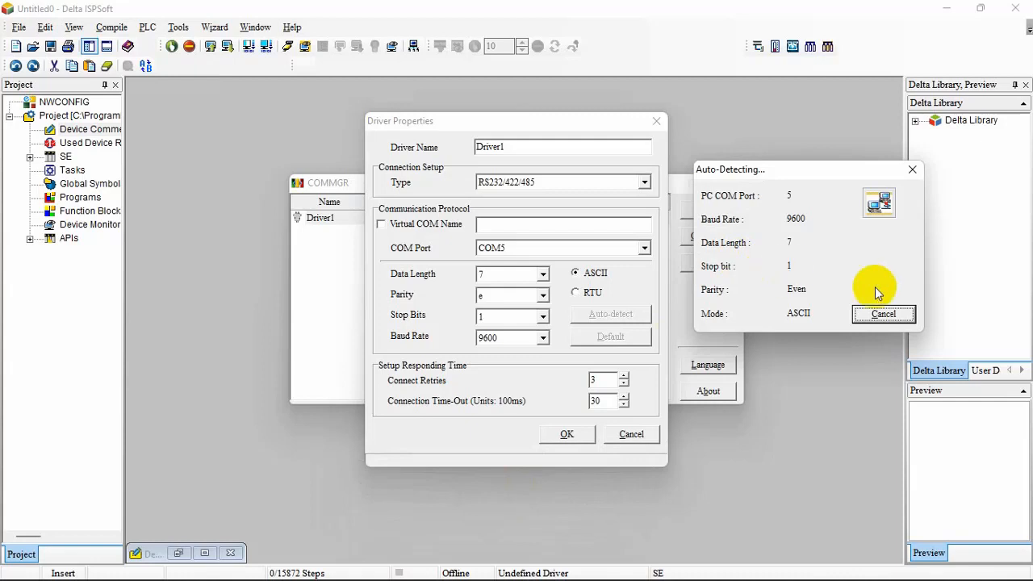
click(914, 170)
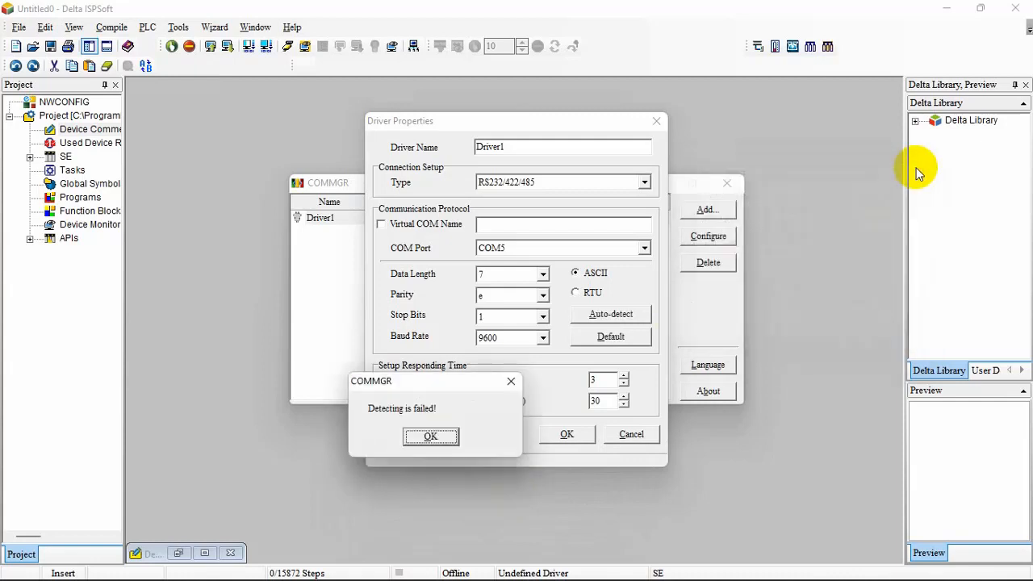
click(511, 382)
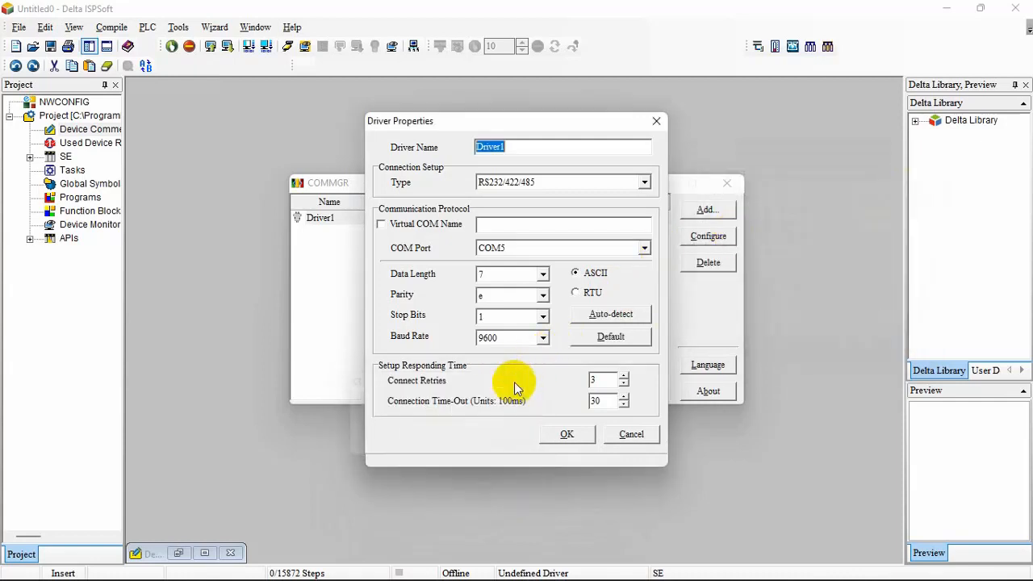
click(657, 123)
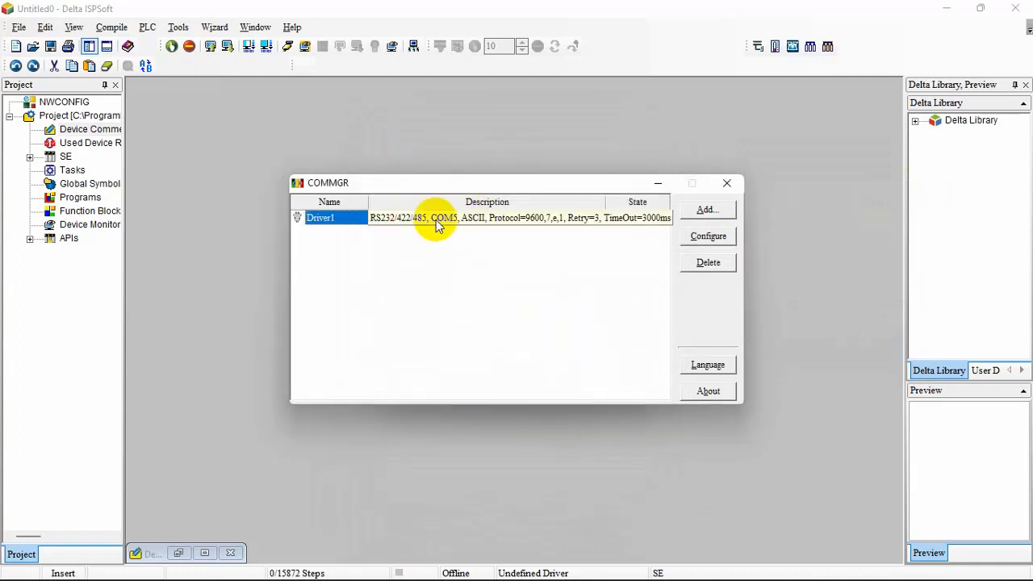
Return to ISPSoft's communication settings, set the station address to 0 for Driver1, and apply the settings
click(208, 46)
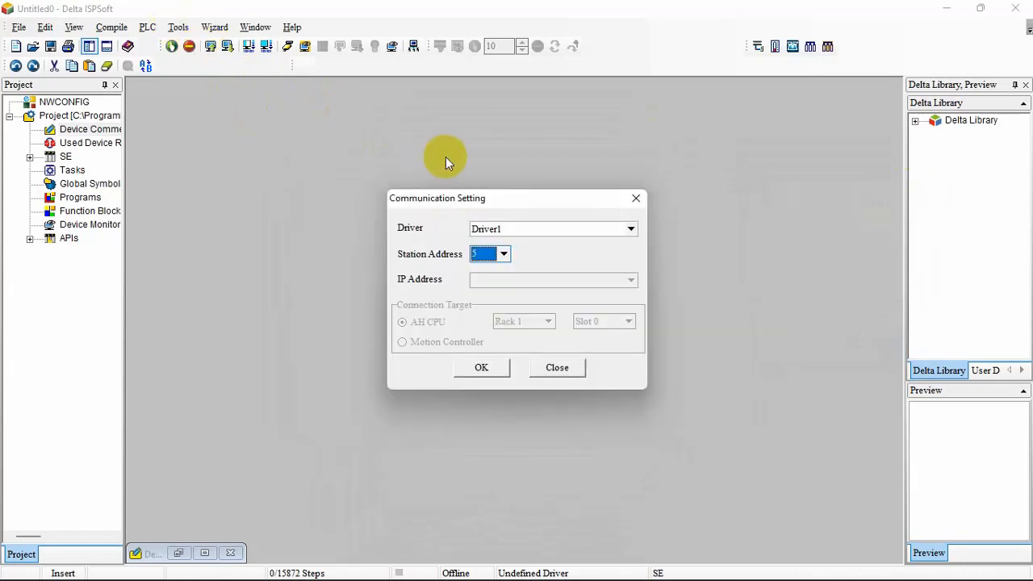
click(503, 254)
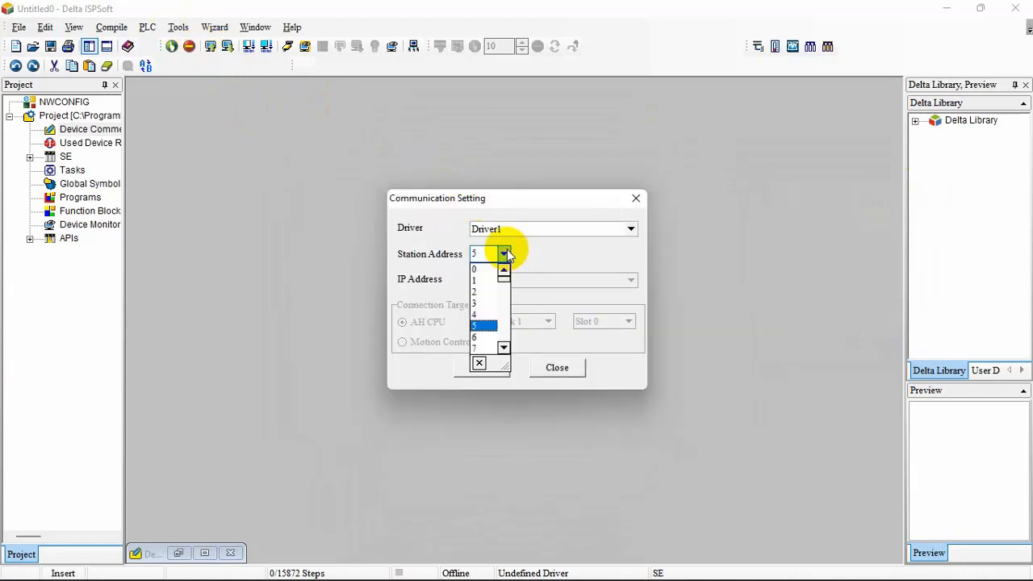
click(490, 275)
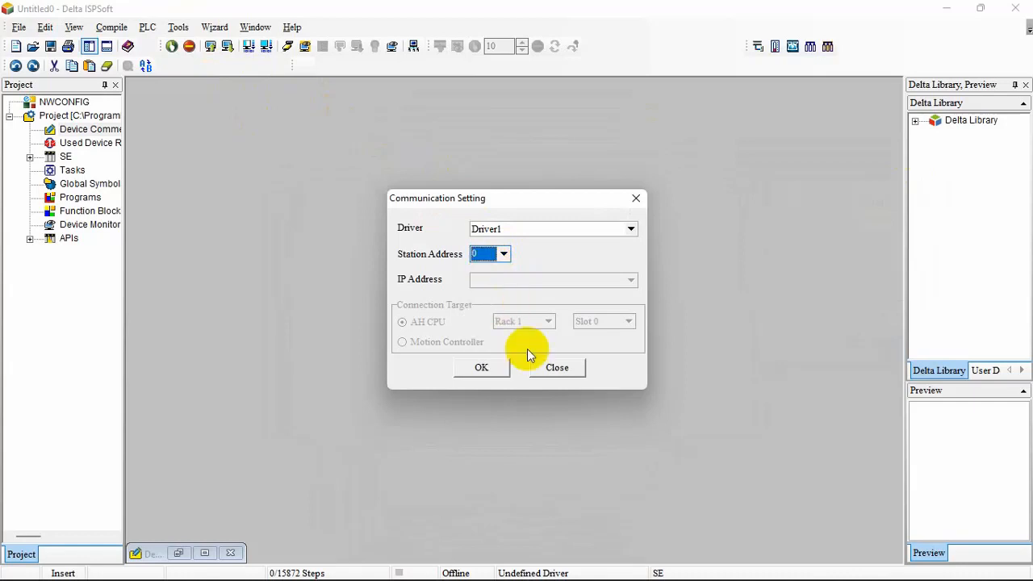
click(502, 367)
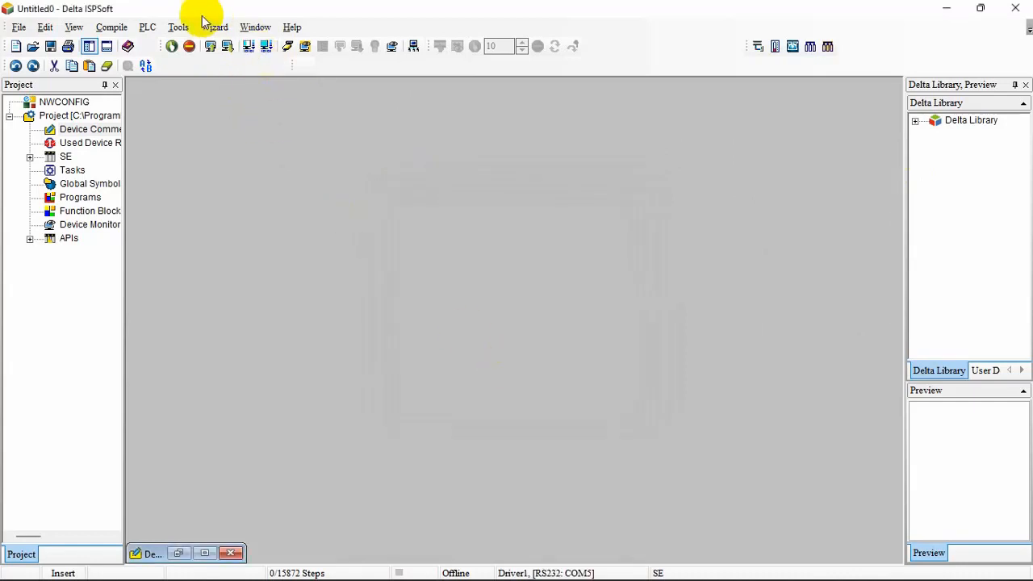
Set the station address to 1 for Driver1 in the communication settings and apply the change
click(179, 26)
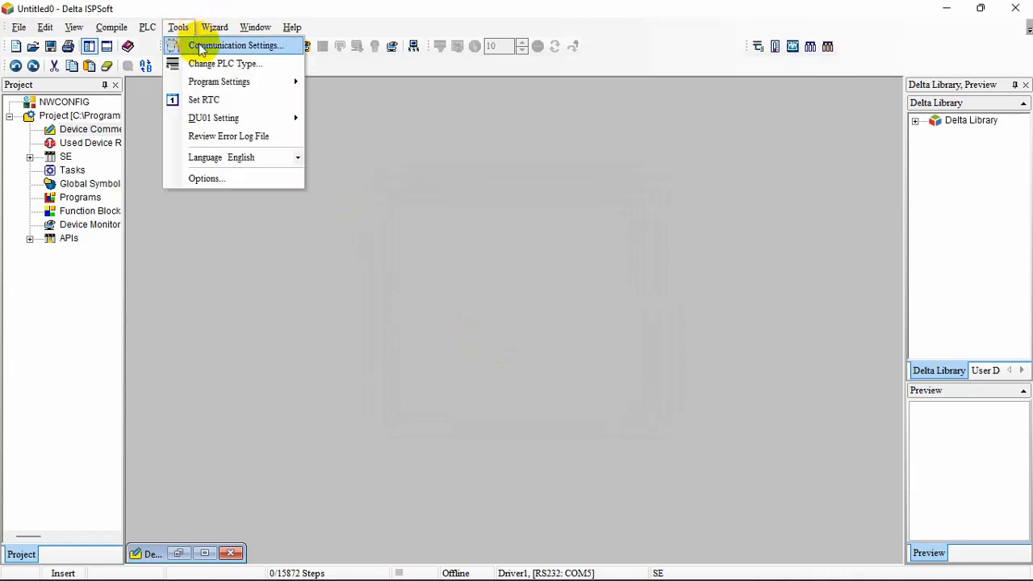
click(198, 45)
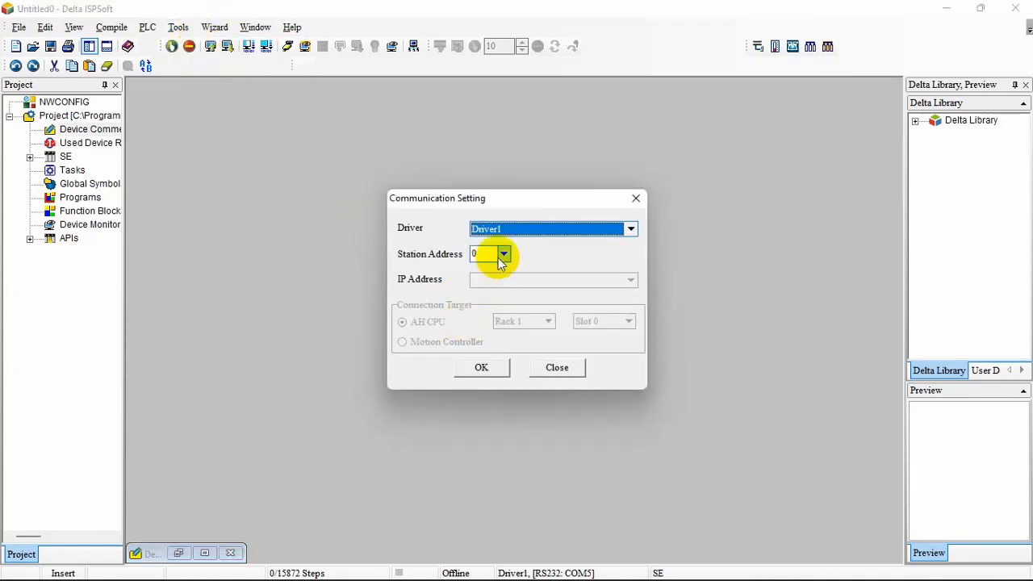
click(503, 255)
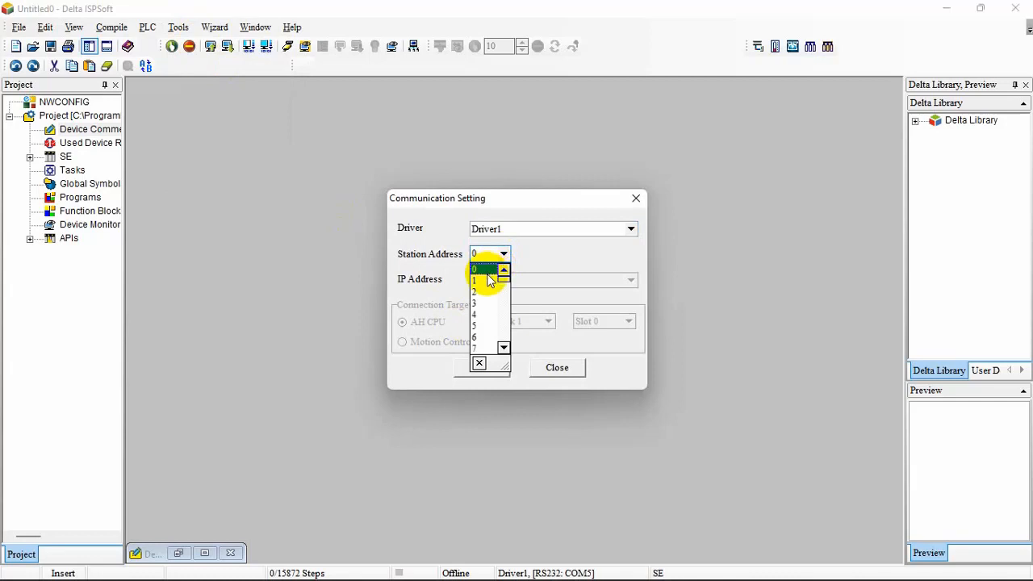
click(487, 282)
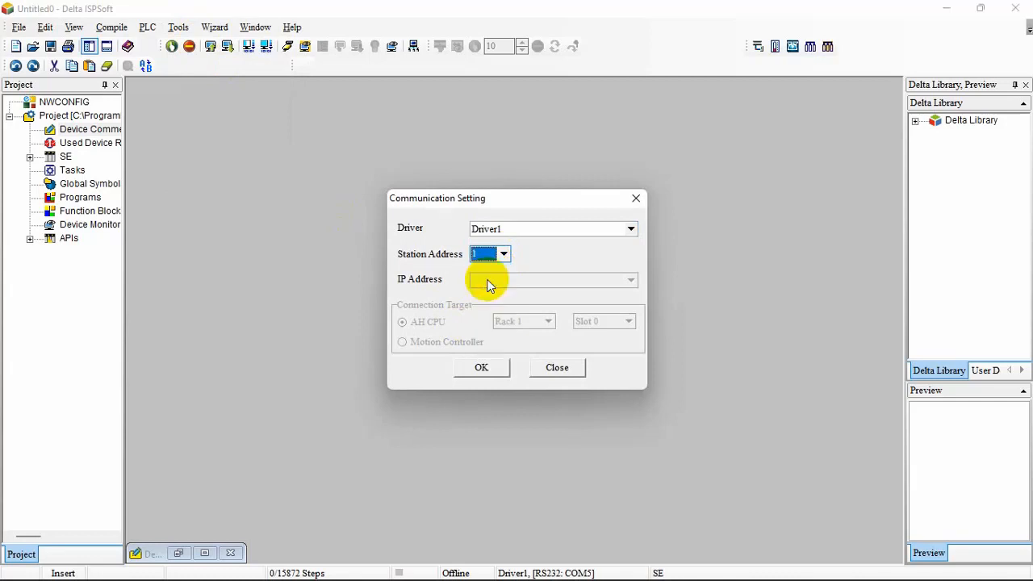
click(490, 372)
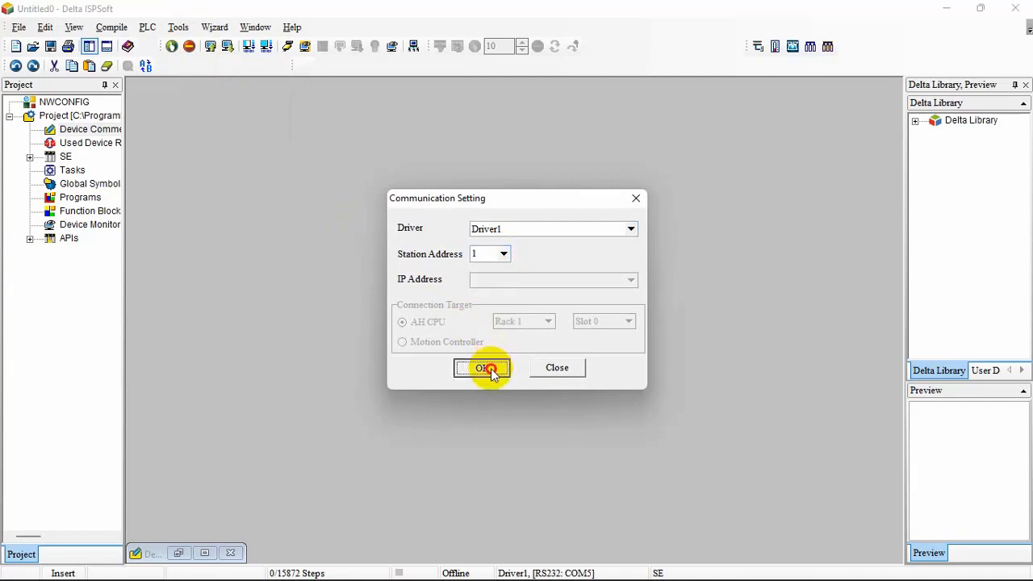
Start downloading the current project to the PLC
click(179, 28)
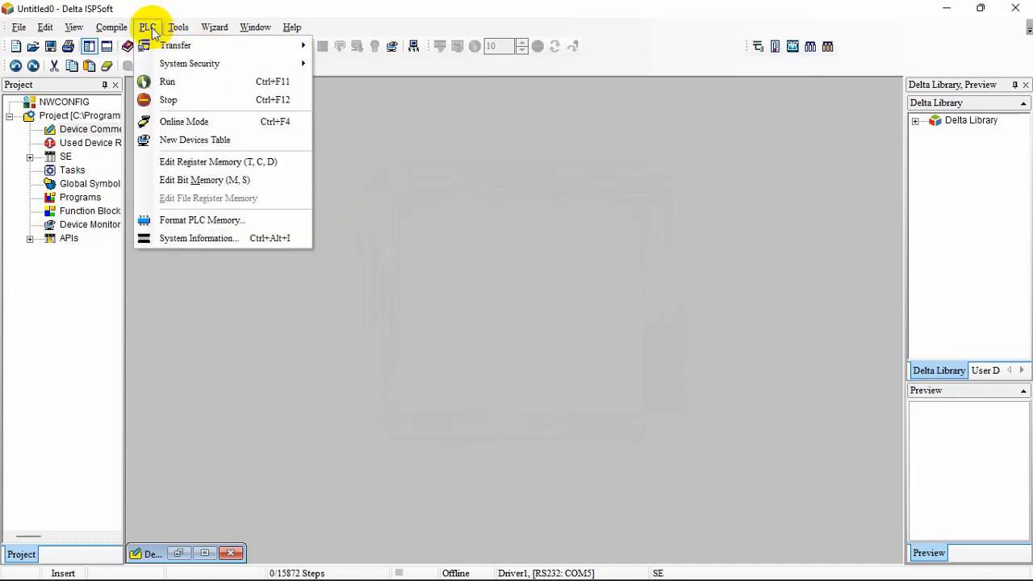
mouse_move(296, 50)
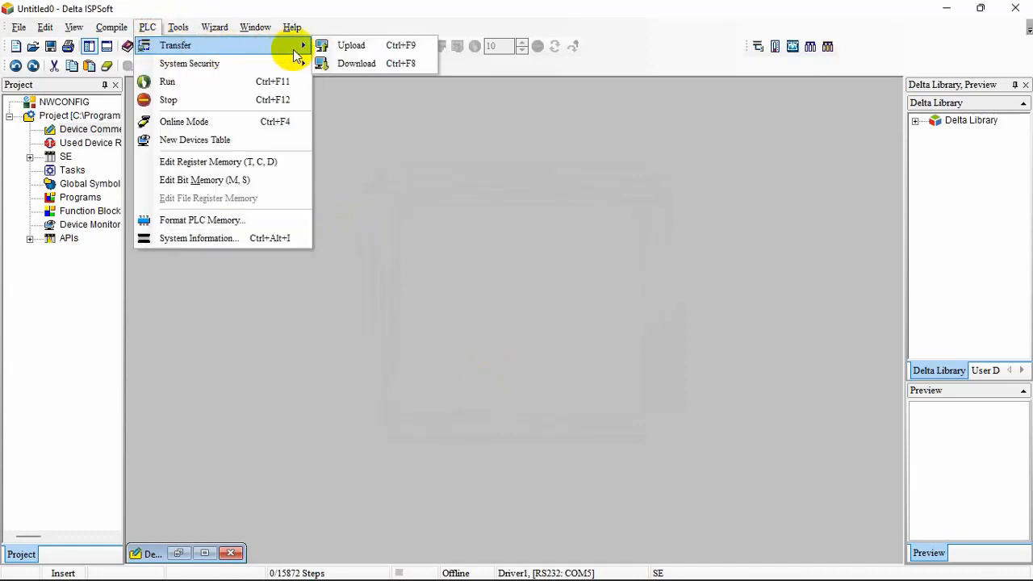
click(352, 67)
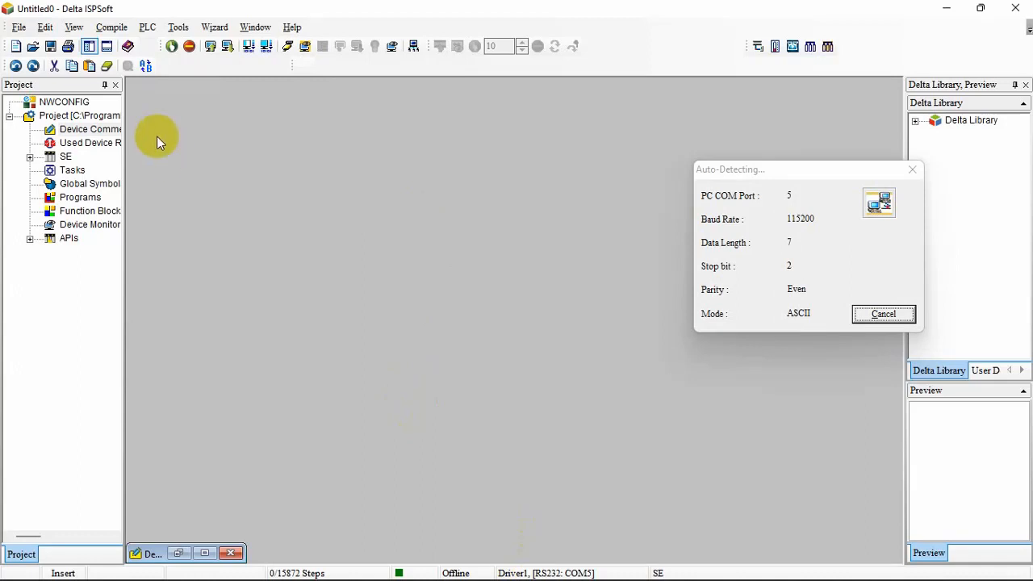
Switch the PLC to Run mode and confirm the request to continue
click(145, 28)
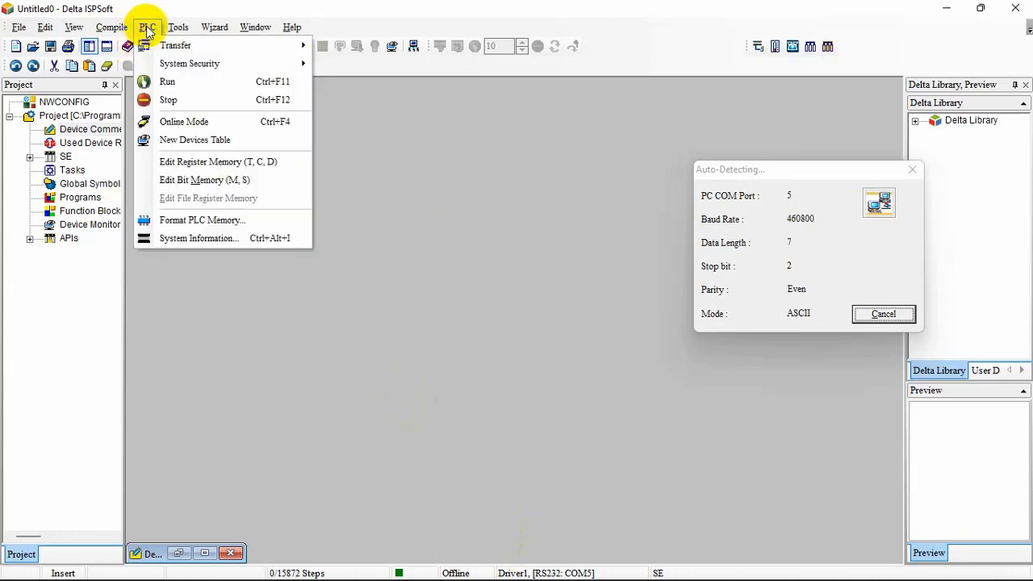
click(169, 84)
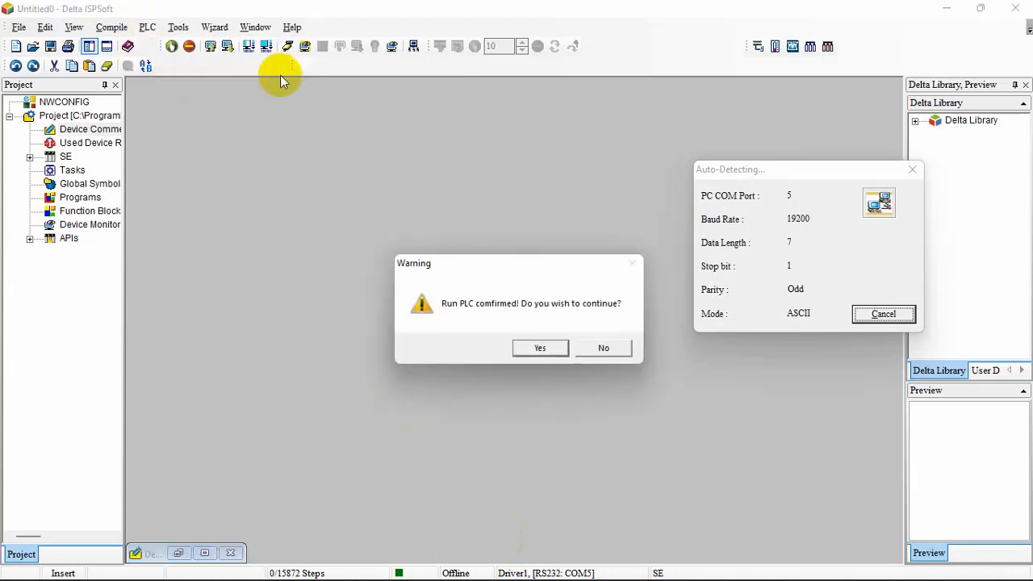
click(560, 348)
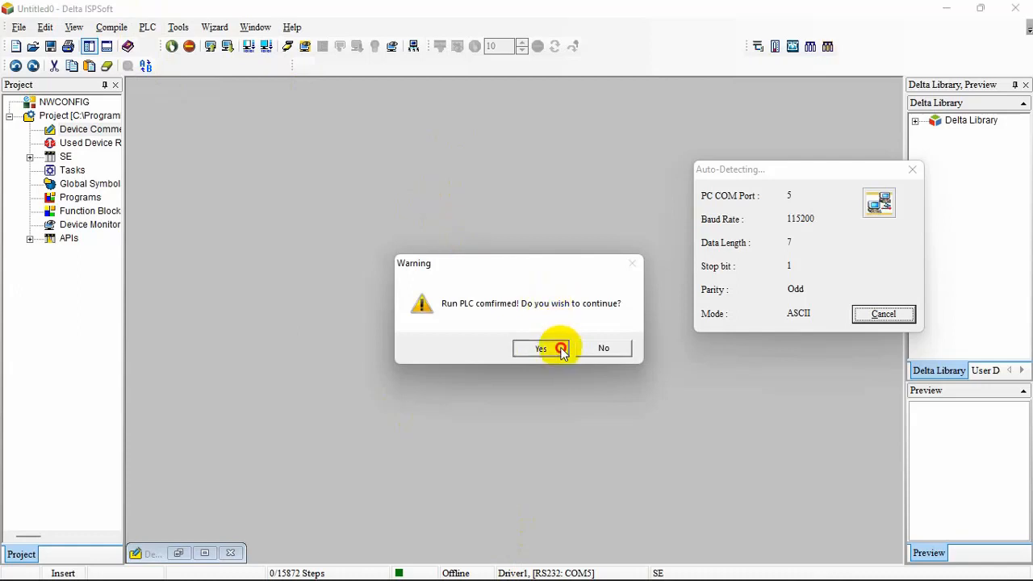